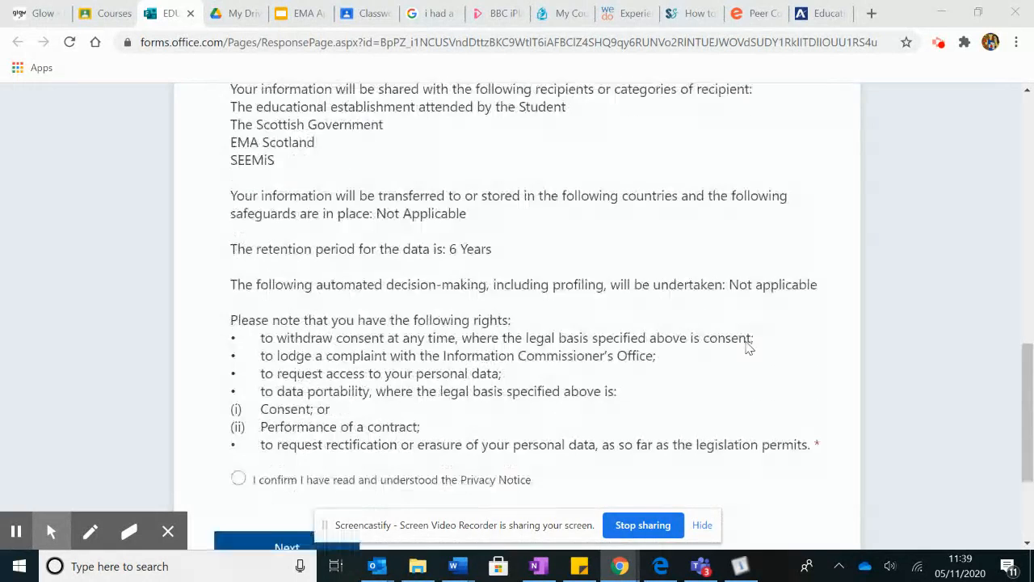
Tick the Privacy Notice confirmation and continue to the Applicant Details section
left_click(239, 372)
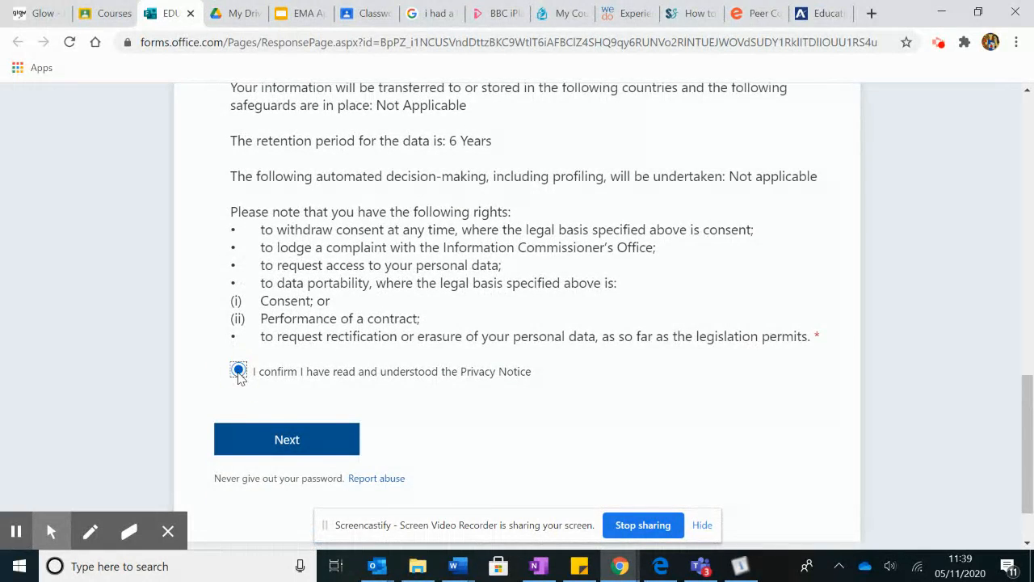
left_click(268, 439)
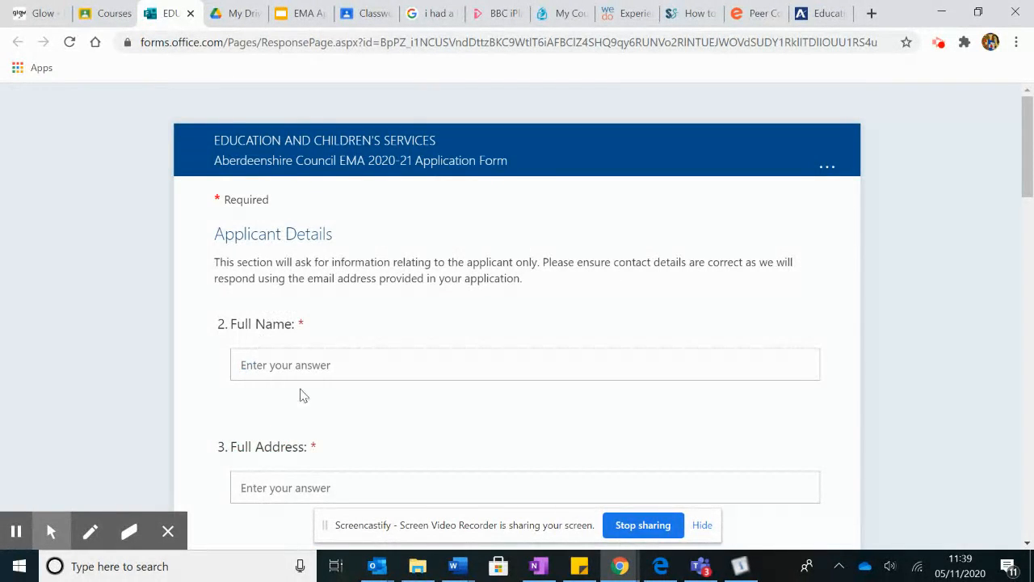
Enter the applicant's full name and home address
scroll(300, 414, "down", 1)
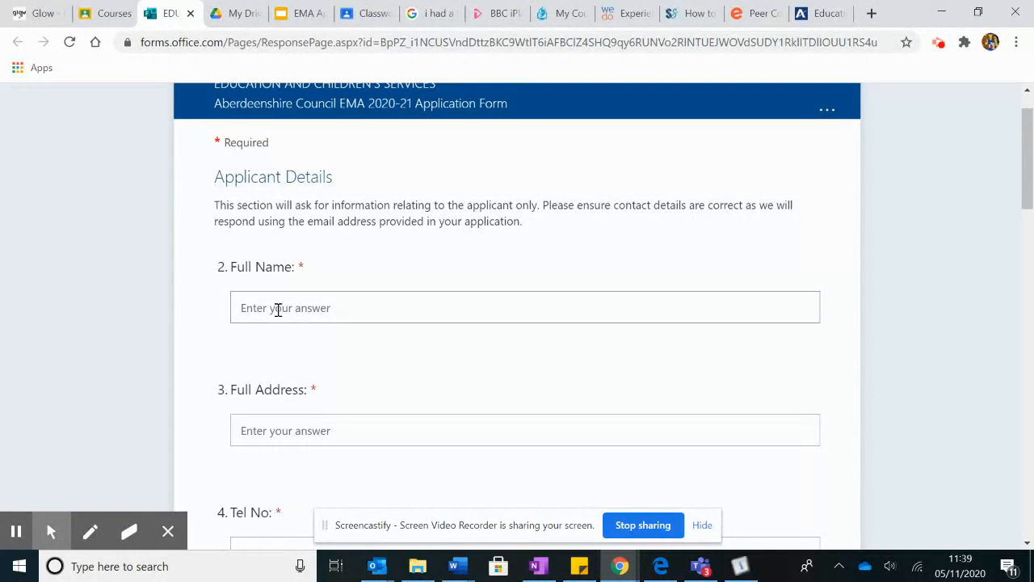
left_click(274, 308)
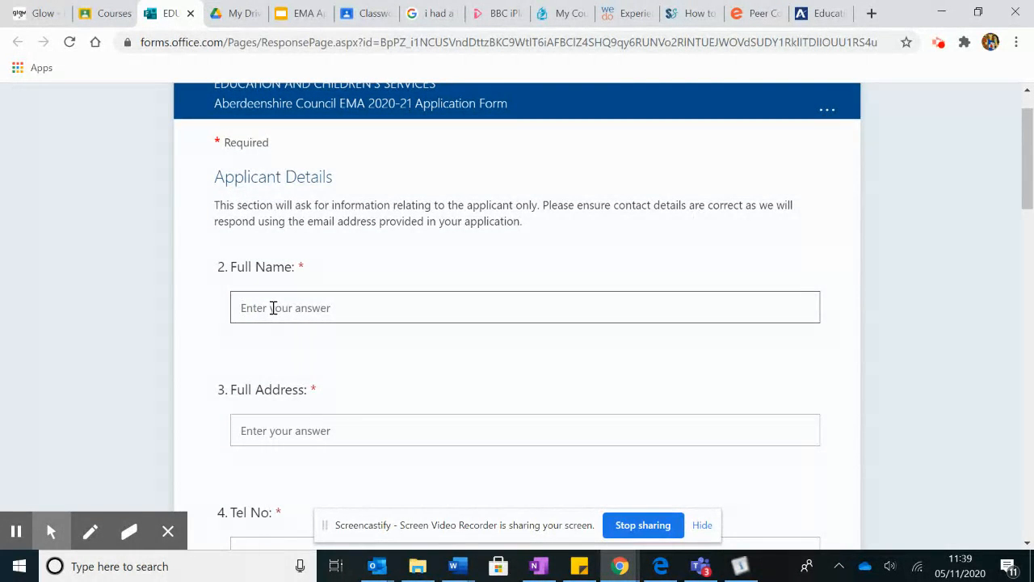
type("JO")
type("o")
type(" Bloggs")
left_click(274, 438)
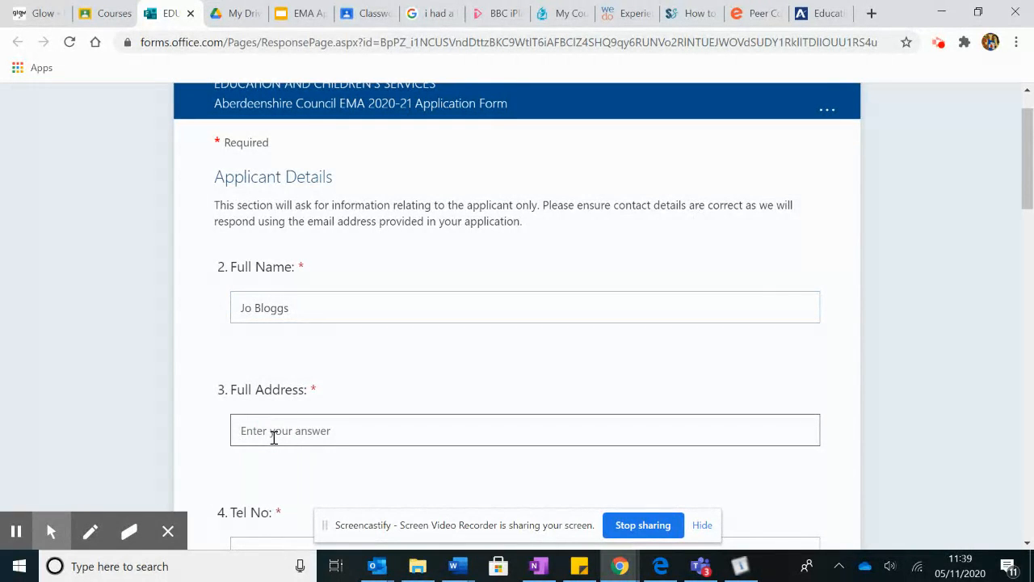
Enter the applicant's telephone number and email address
scroll(339, 429, "down", 2)
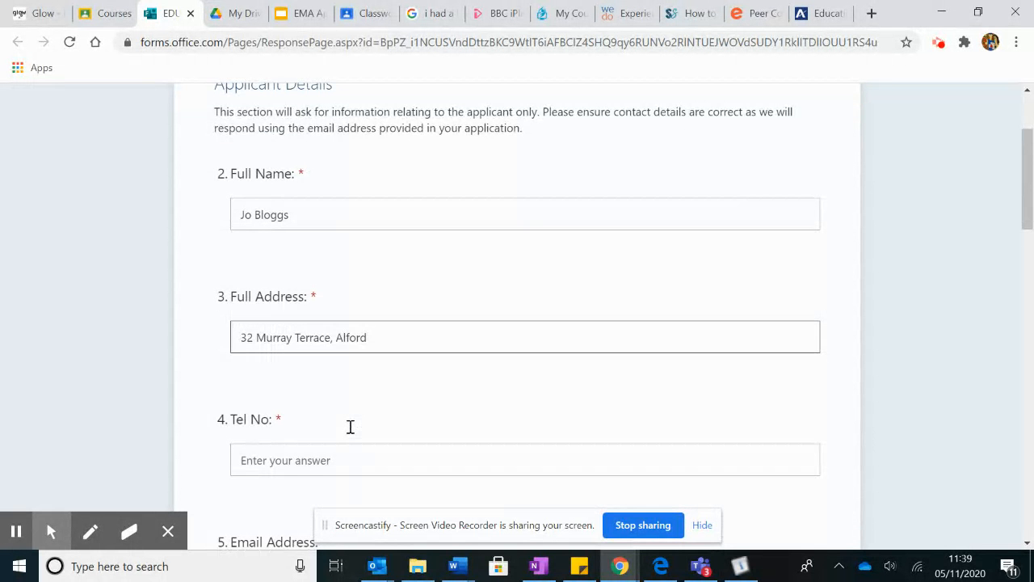
left_click(277, 369)
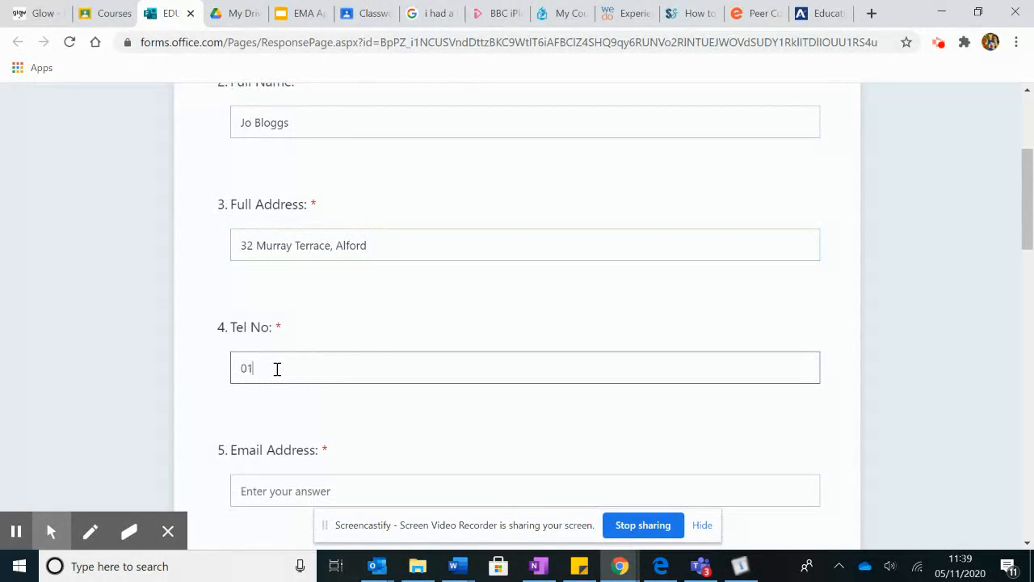
scroll(411, 411, "down", 1)
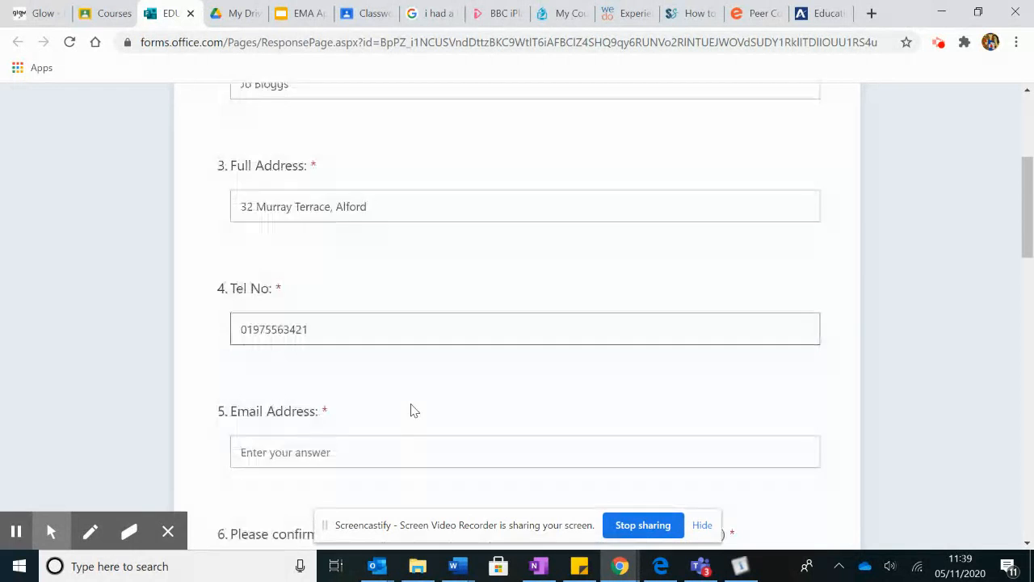
left_click(303, 433)
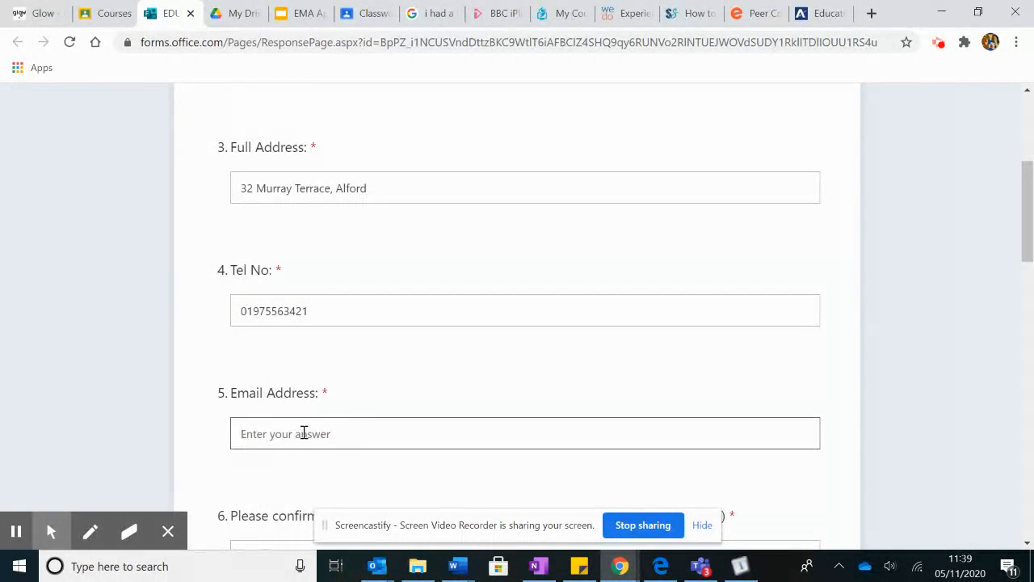
Copy the email address into the email confirmation field
scroll(439, 423, "down", 2)
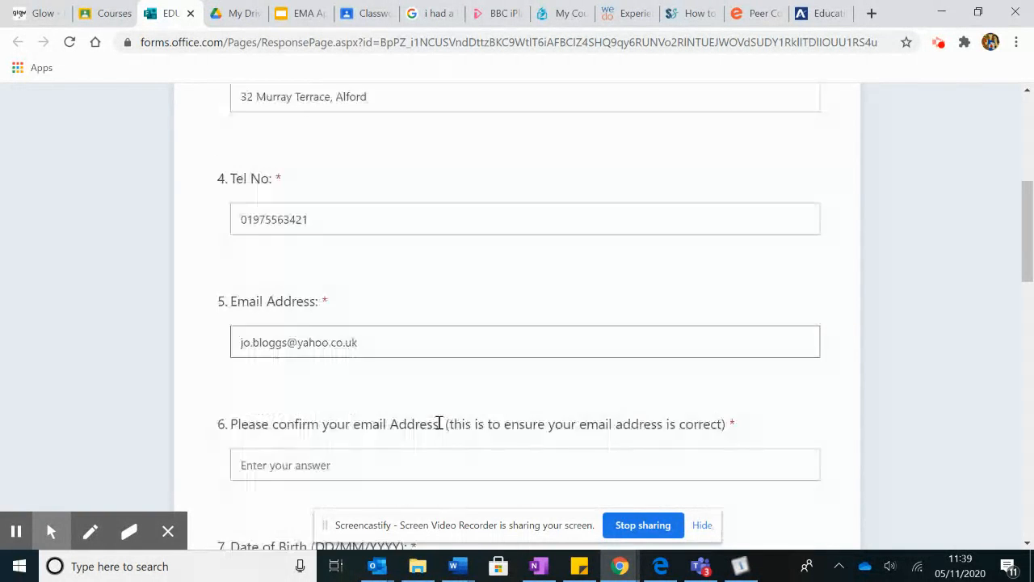
left_click_drag(243, 277, 358, 278)
key("ctrl+c")
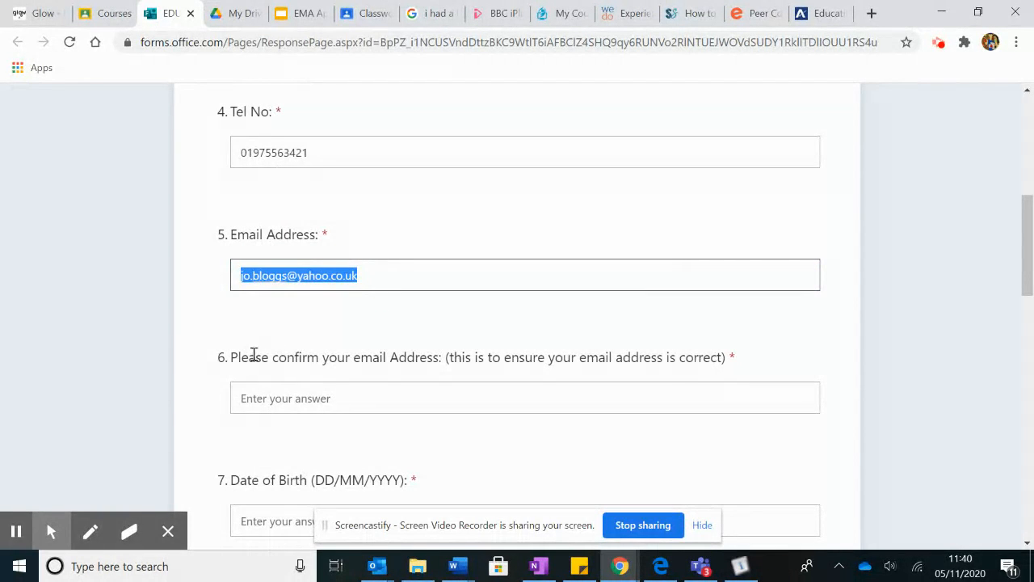
left_click(258, 396)
key("ctrl+v")
scroll(476, 416, "down", 2)
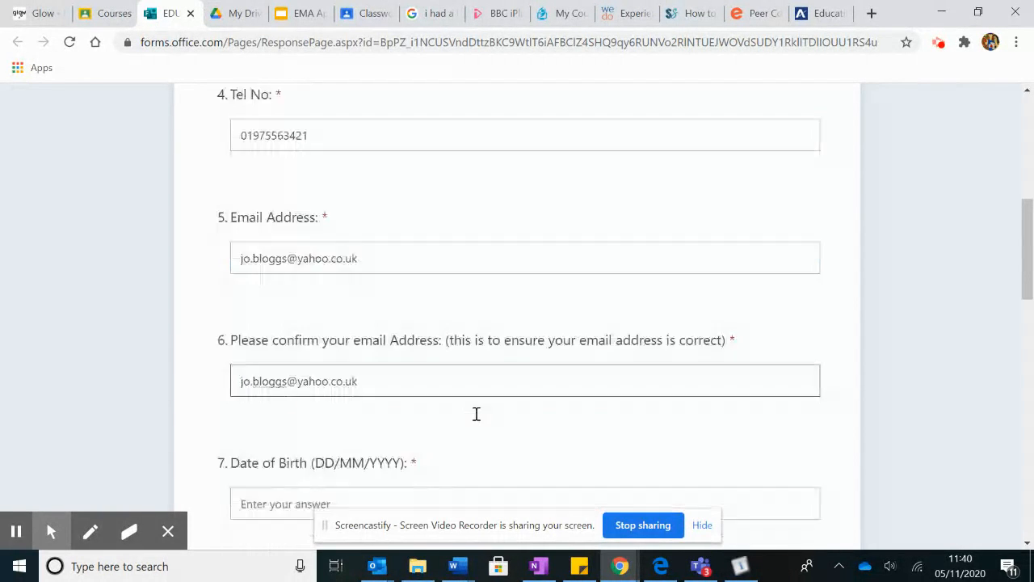
Enter the date of birth and choose Alford Academy as the school attended
left_click(285, 341)
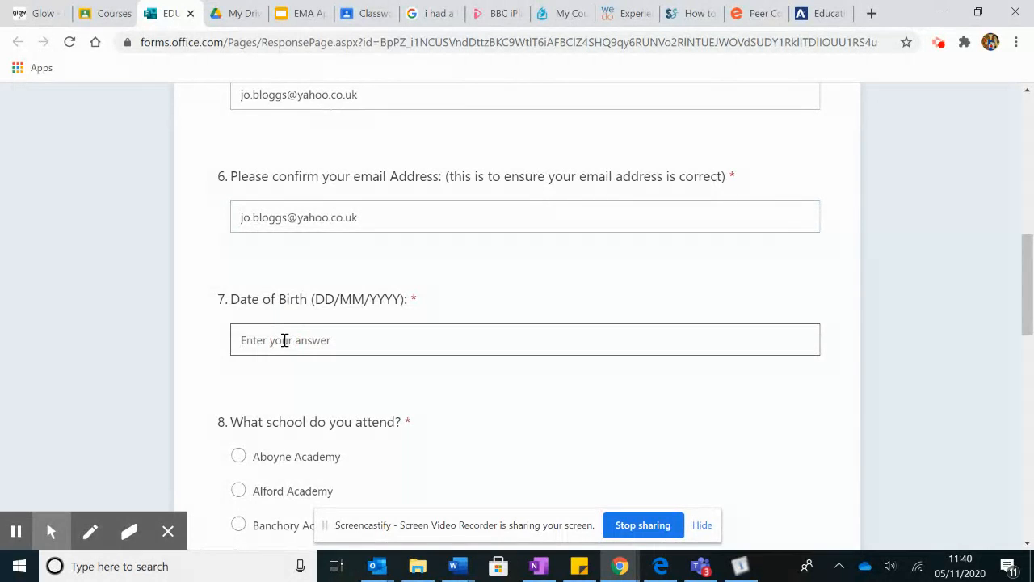
type("5")
type("05")
scroll(418, 392, "down", 2)
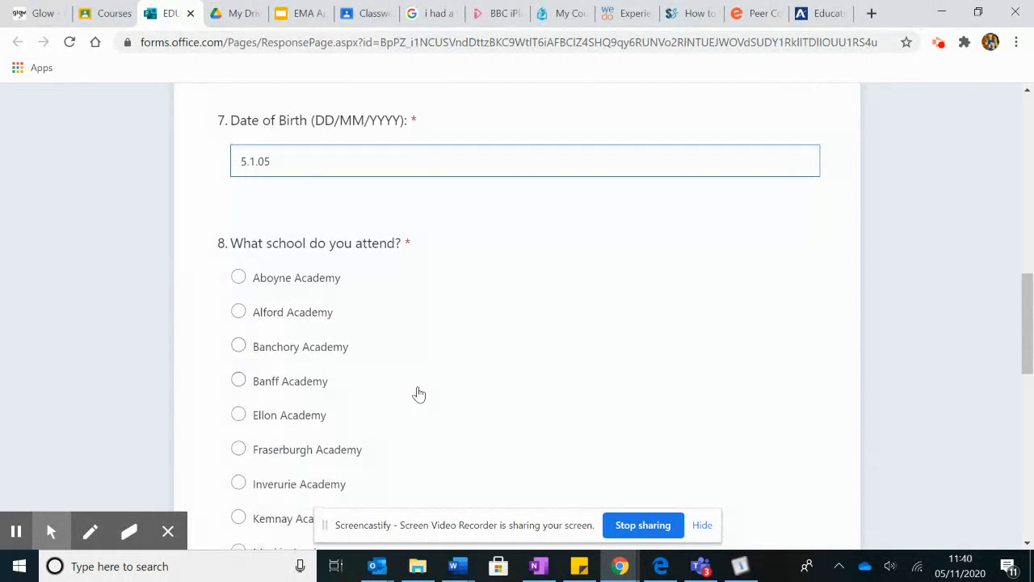
left_click(239, 311)
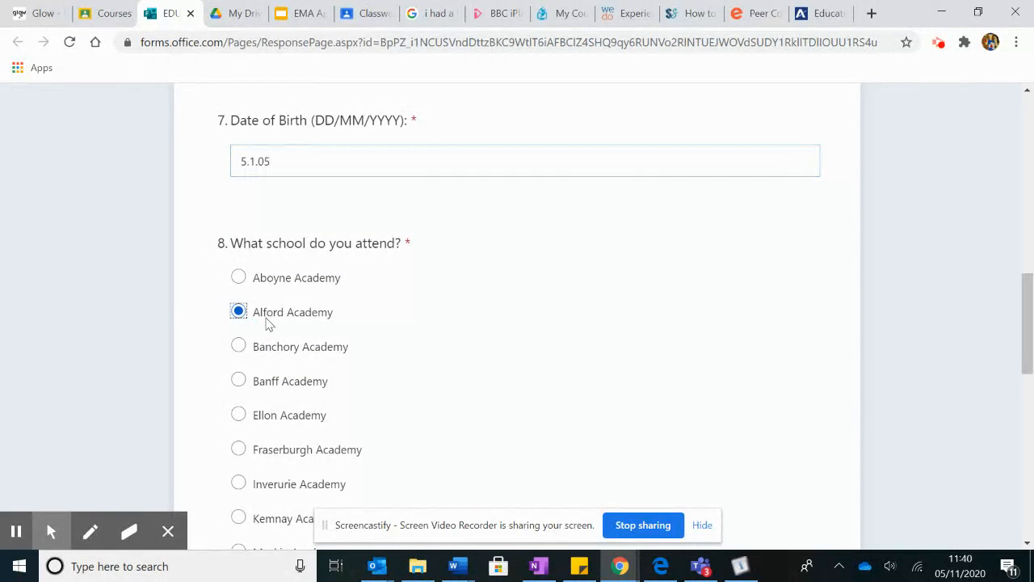
Answer Since Birth for time lived in the UK and Yes to over 3 years at the address
scroll(584, 363, "down", 3)
scroll(586, 363, "down", 5)
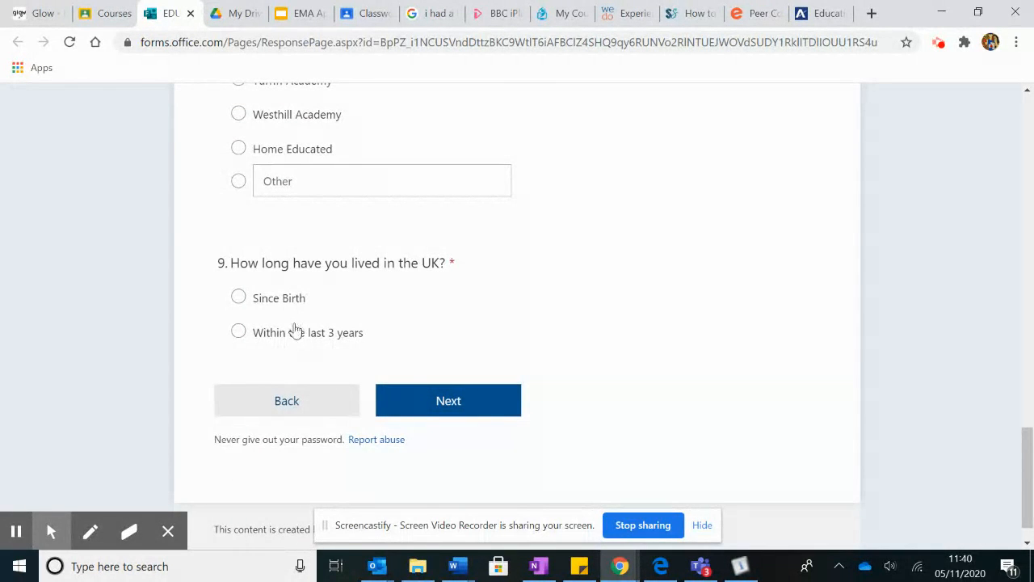
left_click(238, 297)
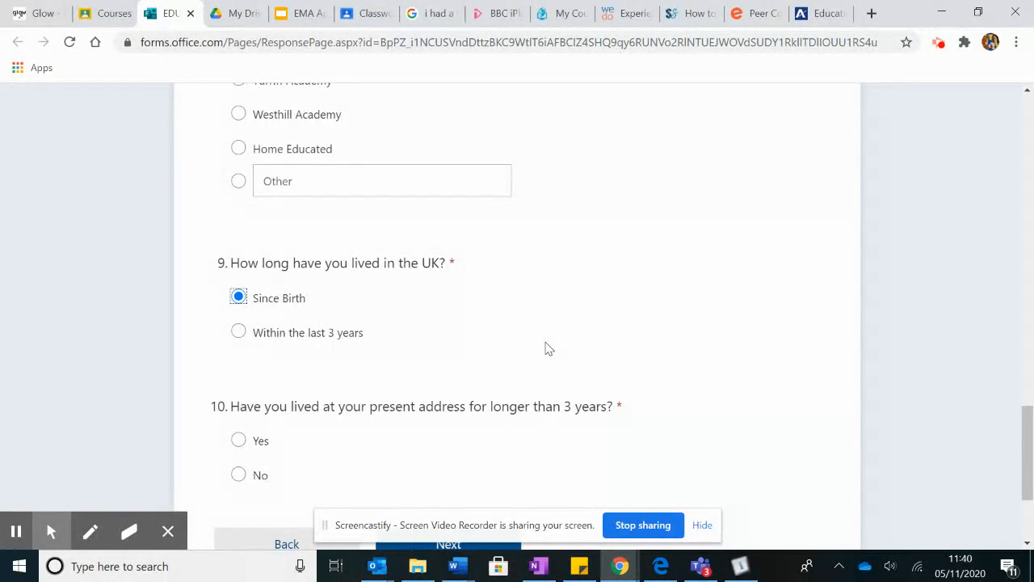
scroll(547, 348, "down", 1)
scroll(547, 343, "down", 1)
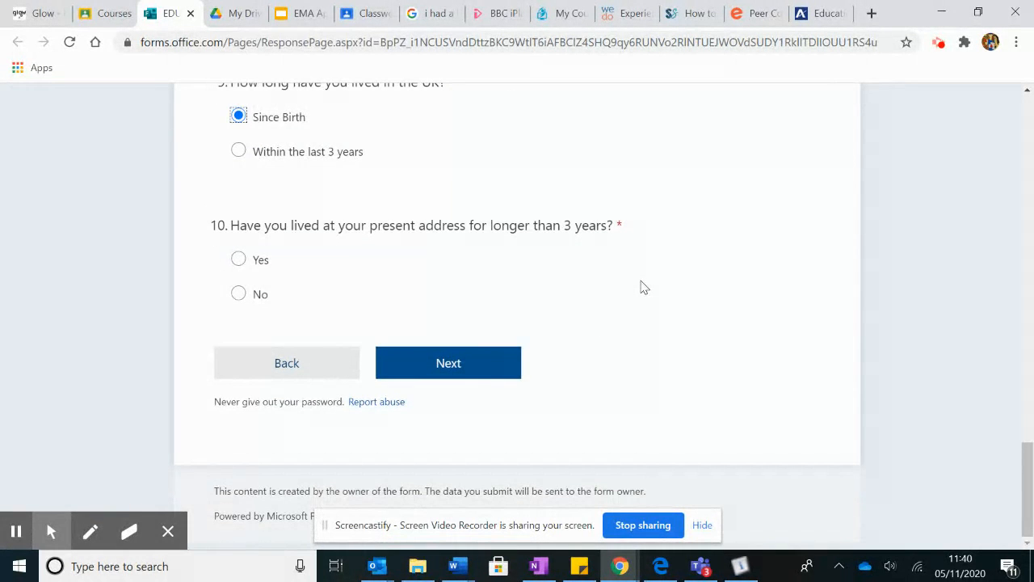
left_click(238, 260)
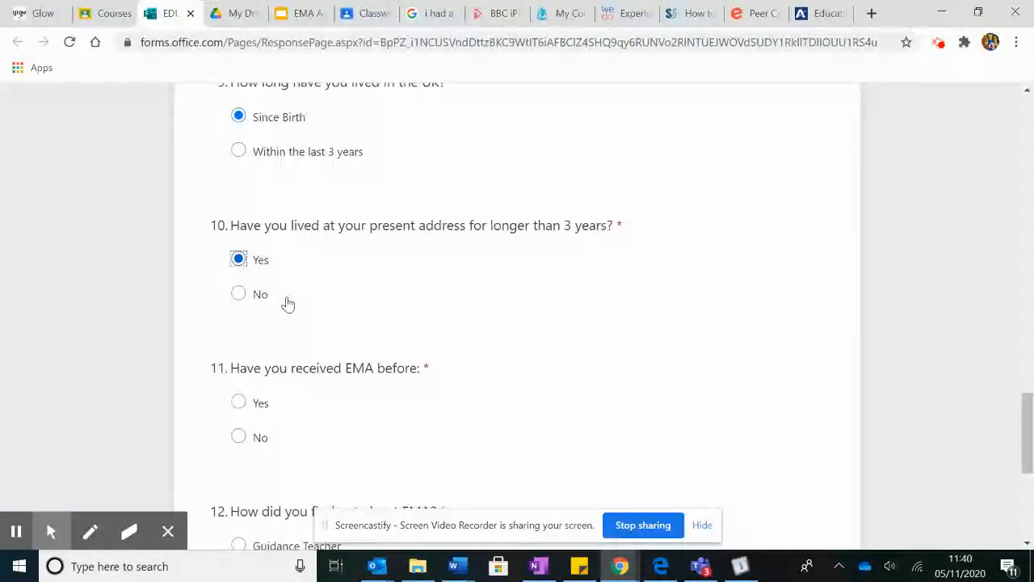
Answer No to previously receiving EMA and Guidance Teacher as the source, then go to the next page
scroll(526, 364, "down", 1)
scroll(527, 364, "down", 1)
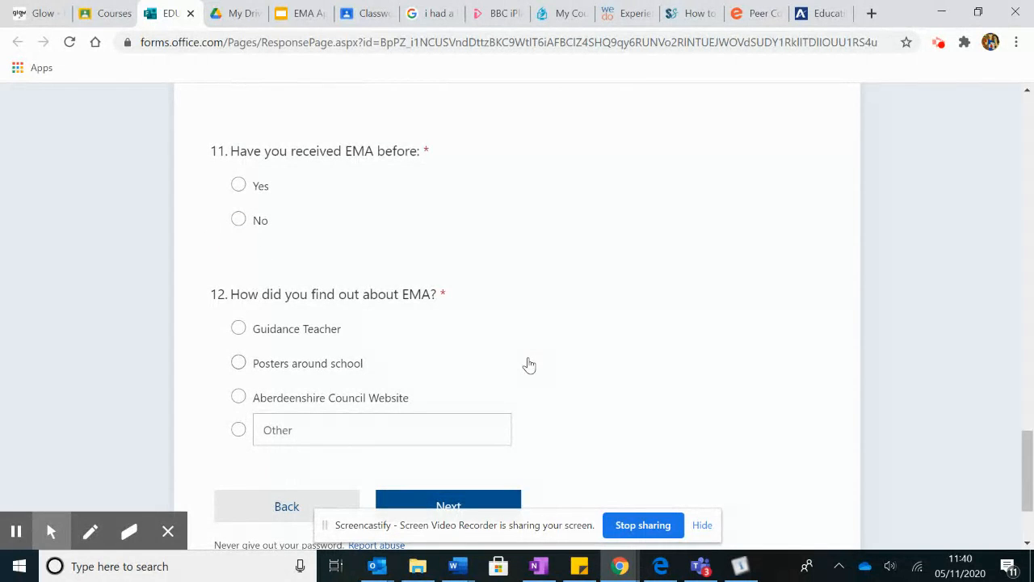
left_click(238, 219)
scroll(520, 291, "down", 1)
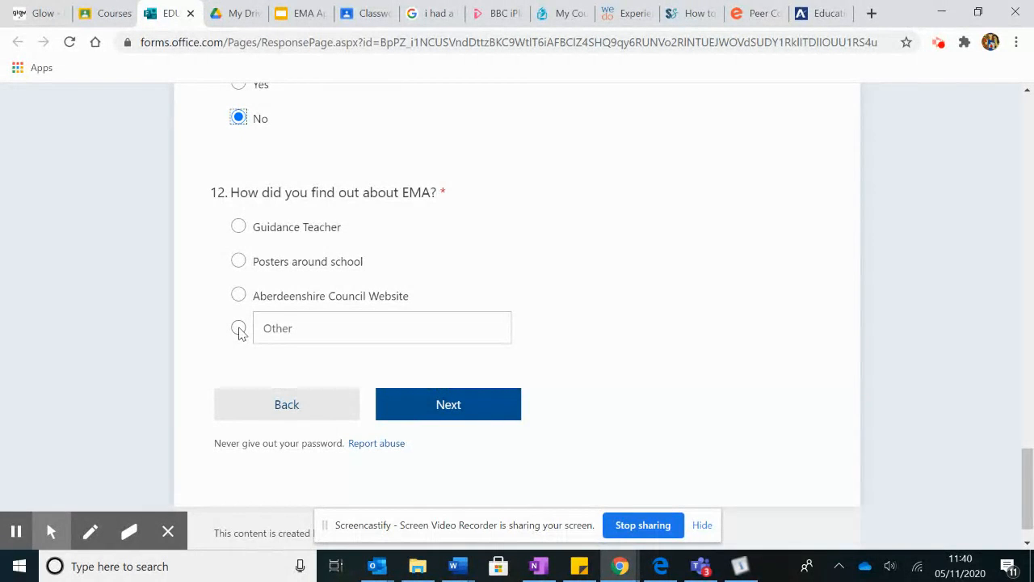
left_click(239, 226)
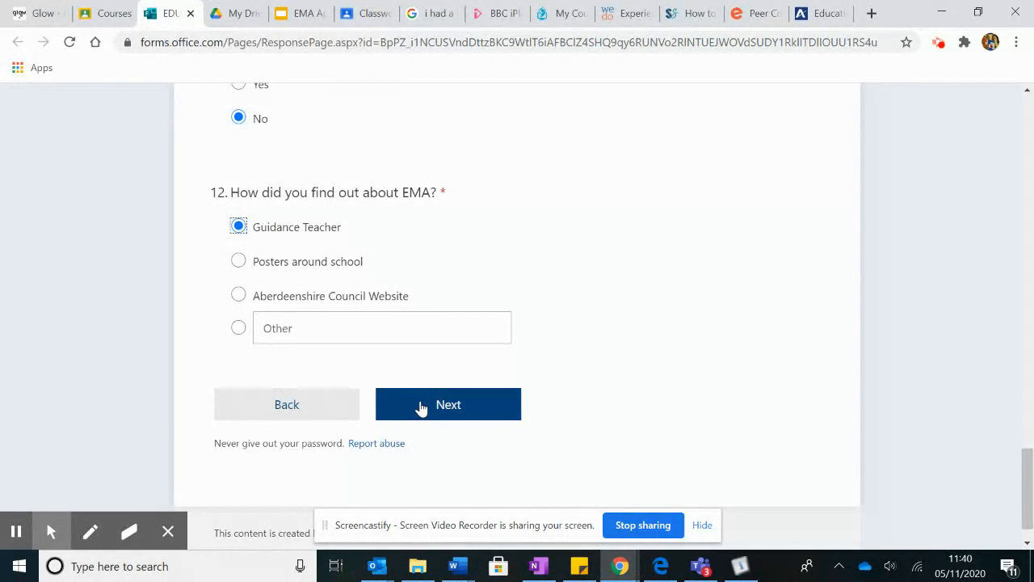
left_click(421, 406)
Confirm the applicant holds the account and enter Royal Bank of Scotland with its branch address
scroll(517, 368, "down", 1)
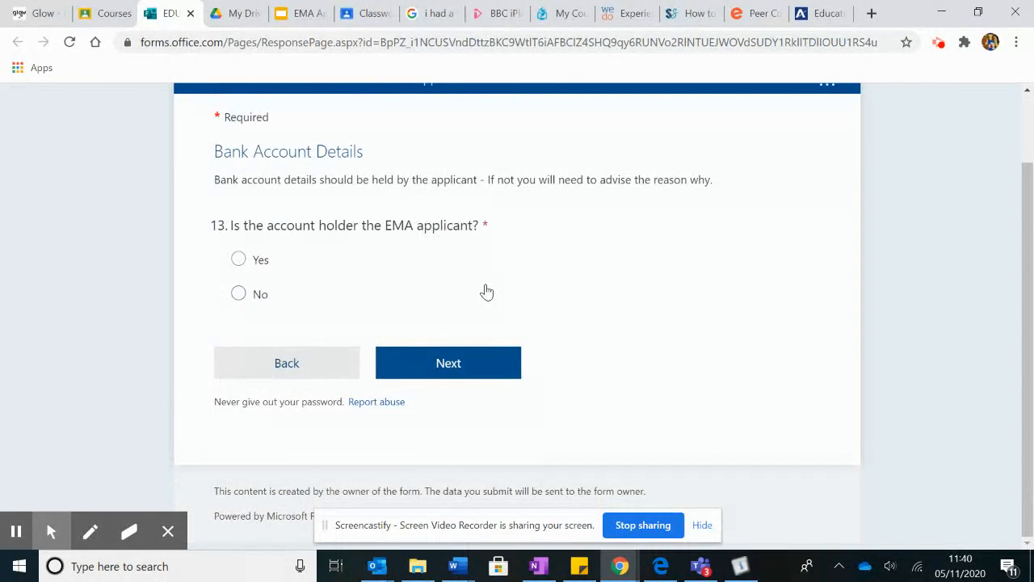
left_click(239, 262)
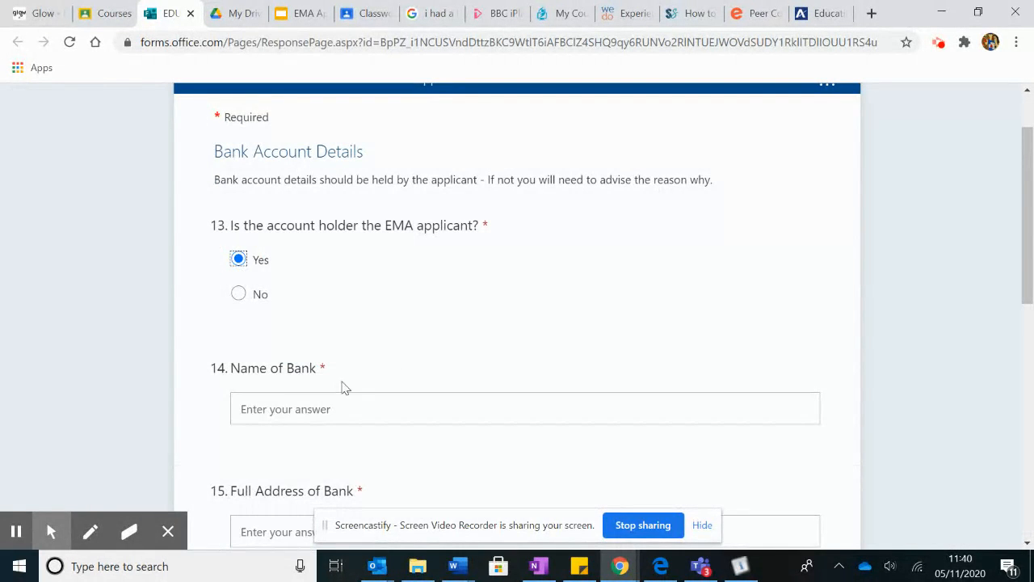
left_click(292, 408)
type("Roy")
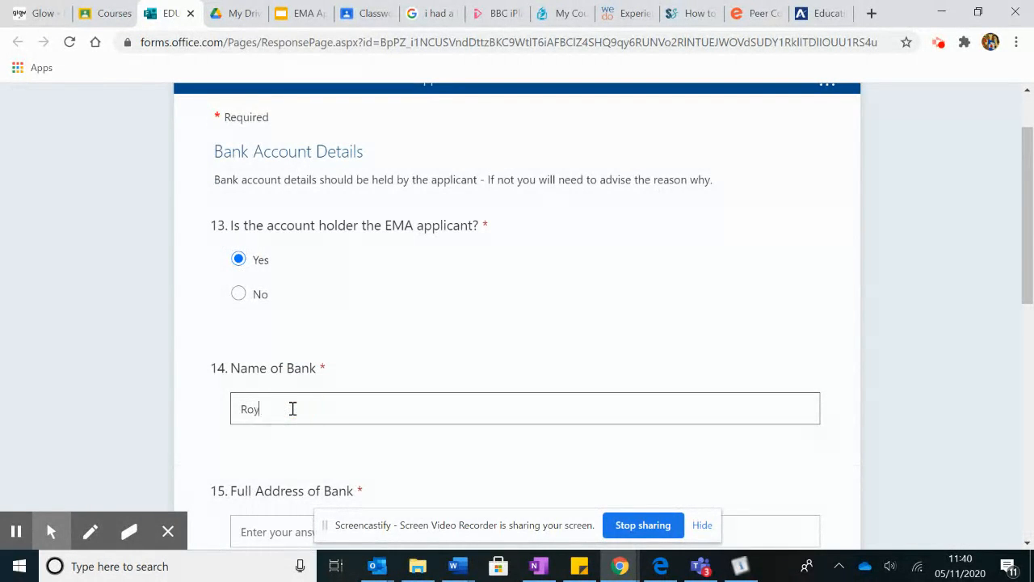
type("al o")
type("ank of Scotland")
scroll(399, 420, "down", 2)
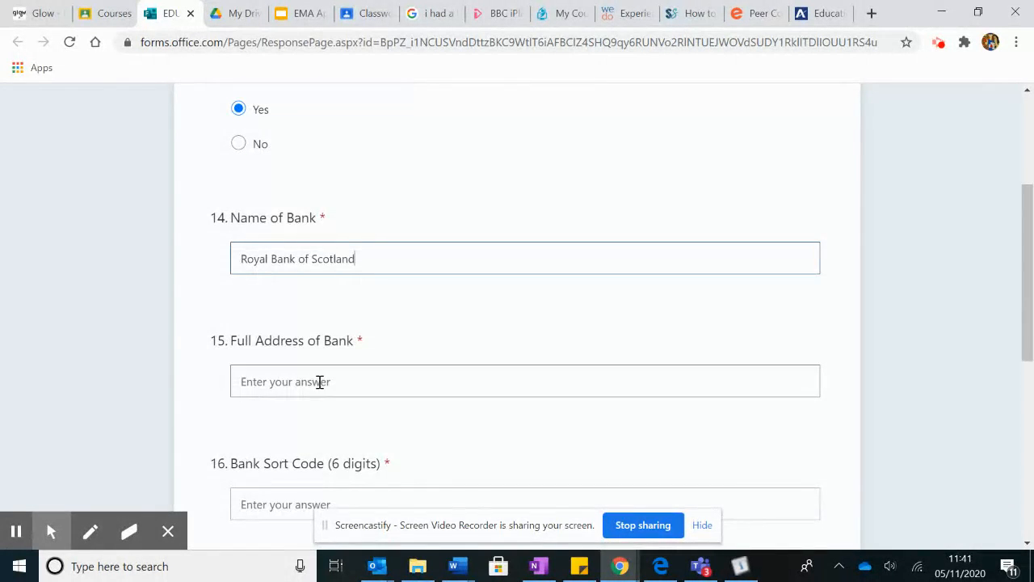
left_click(320, 382)
type("78n ")
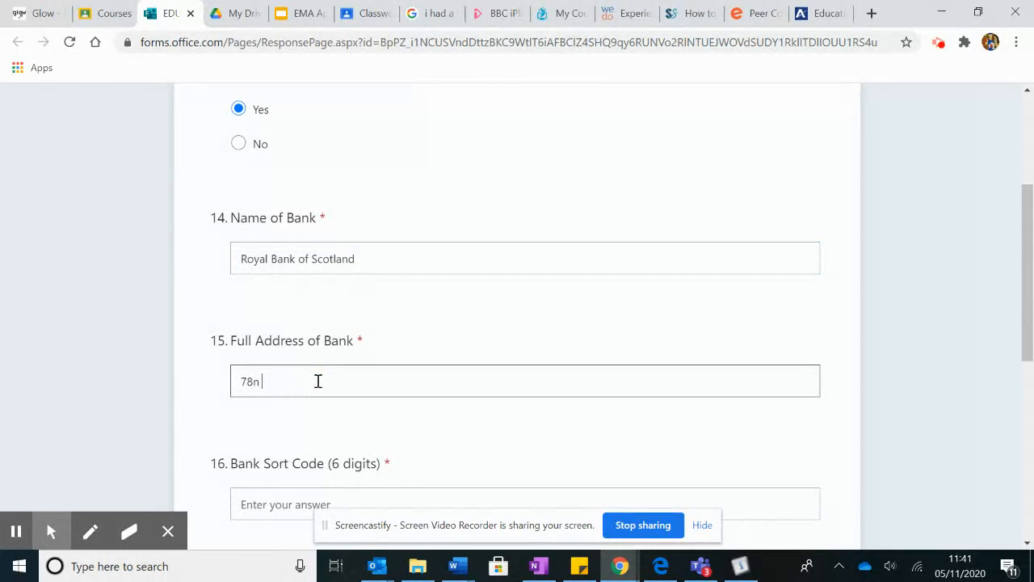
type("Union St.")
type(" Aberdeen")
Enter the bank sort code and account number, then continue to Applicant status
scroll(409, 384, "down", 1)
scroll(409, 390, "down", 1)
left_click(287, 383)
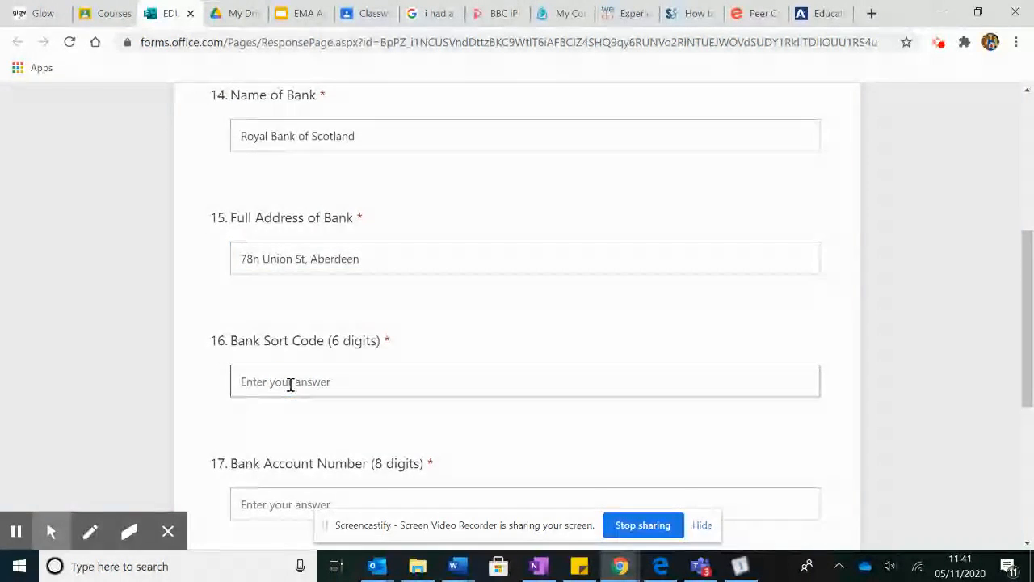
scroll(291, 384, "down", 1)
scroll(291, 384, "down", 1)
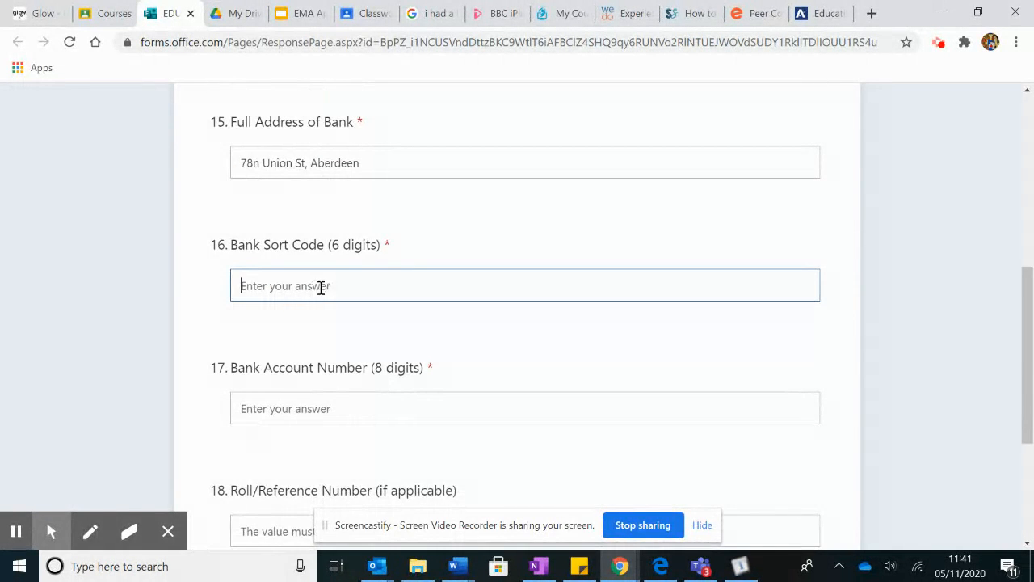
type("01 - 02")
key("BackSpace")
key("BackSpace")
key("BackSpace")
key("BackSpace")
type("010203")
left_click(304, 413)
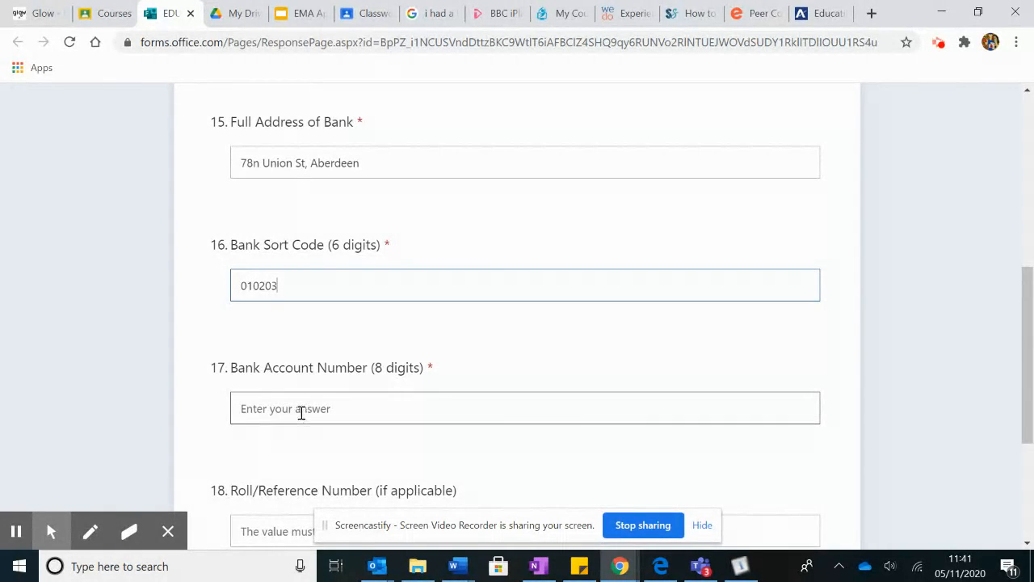
type("12345678")
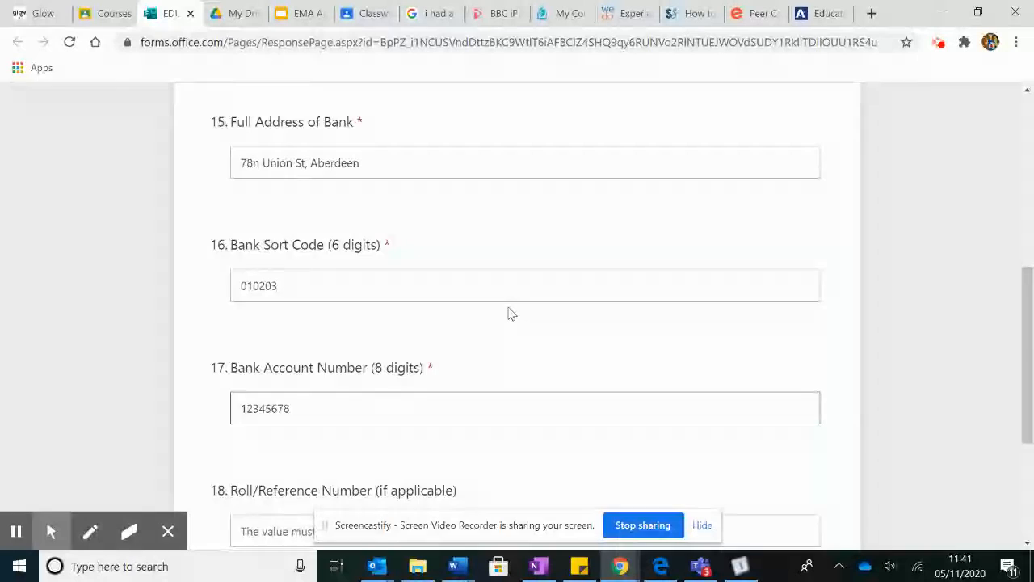
scroll(509, 310, "down", 3)
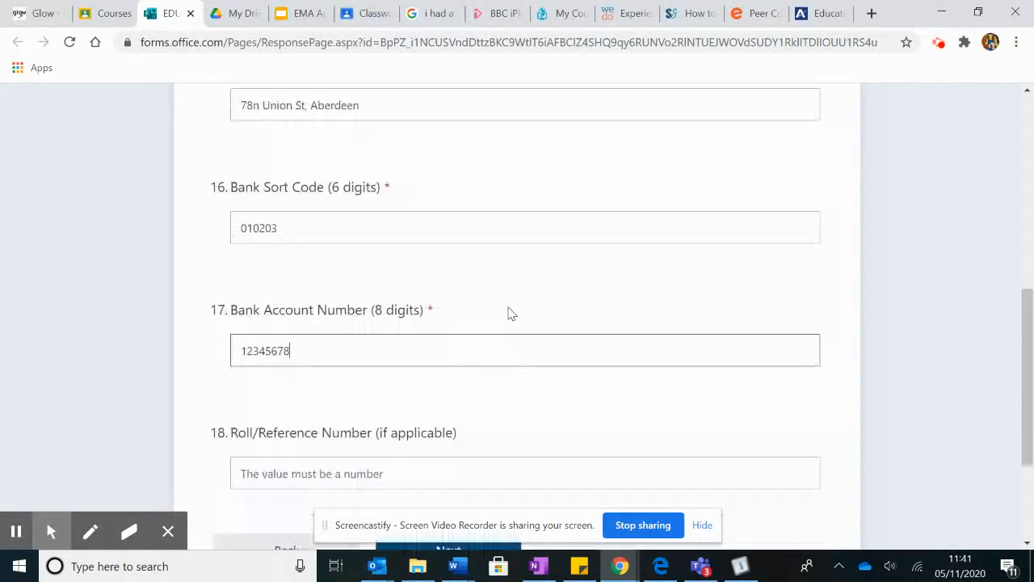
scroll(509, 307, "down", 1)
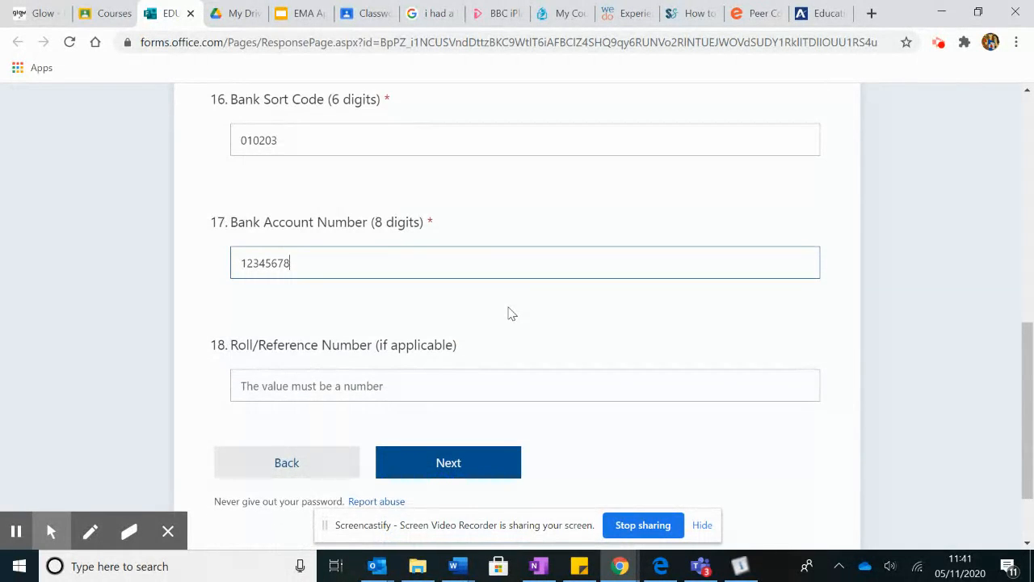
scroll(510, 311, "down", 2)
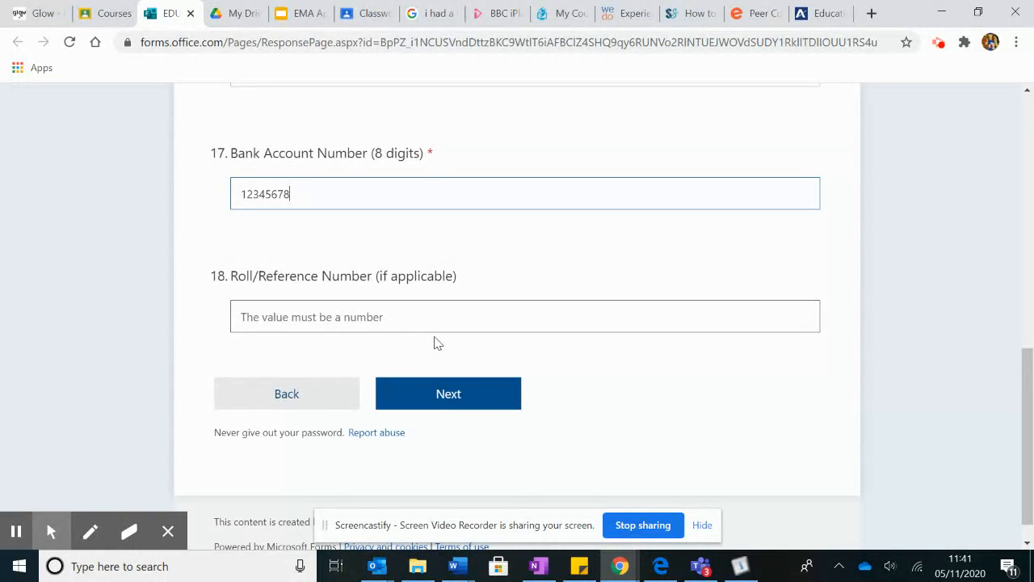
left_click(470, 394)
Answer No to living independently or in care and continue to Family Details
scroll(471, 396, "down", 1)
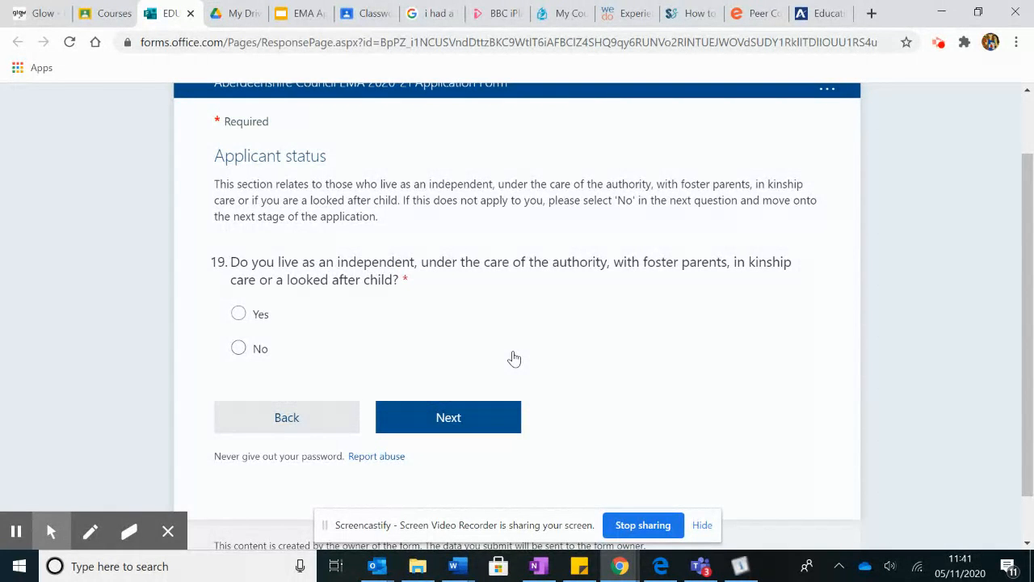
left_click(239, 349)
left_click(434, 419)
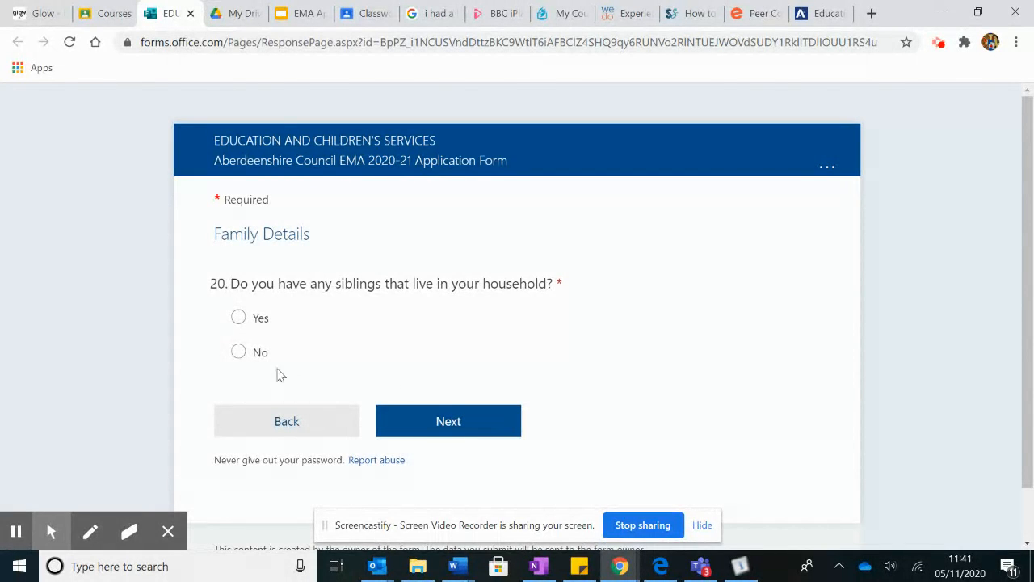
Answer No to siblings at home and mark Mother and Father as living at the home address
left_click(238, 352)
scroll(477, 388, "down", 3)
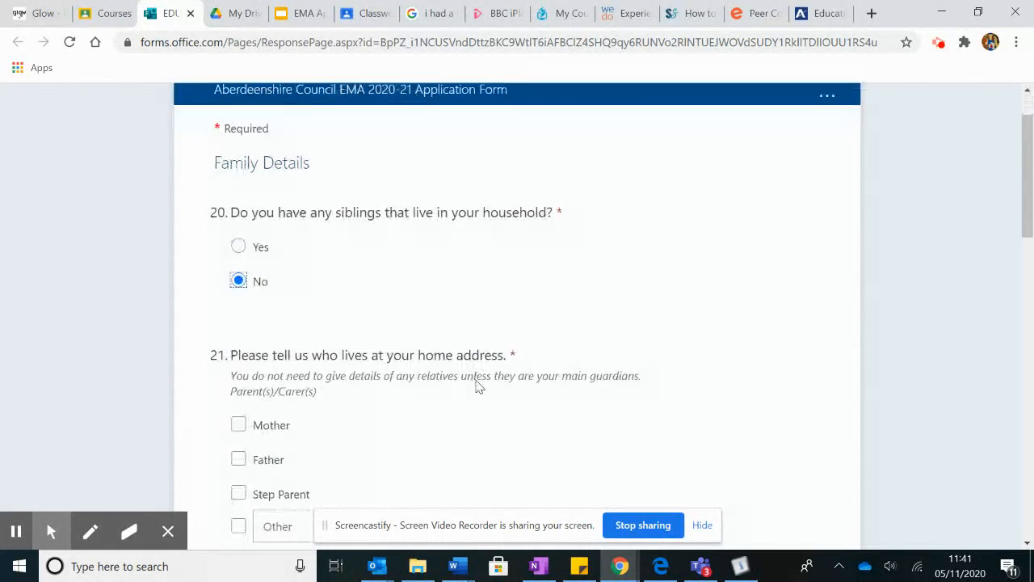
scroll(477, 388, "down", 1)
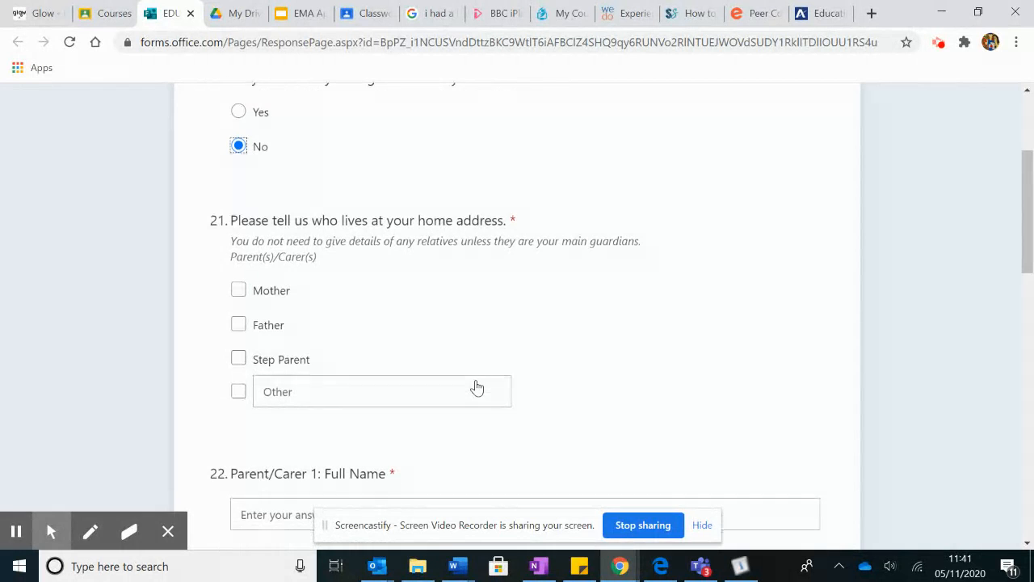
left_click(238, 290)
left_click(239, 324)
scroll(536, 360, "down", 2)
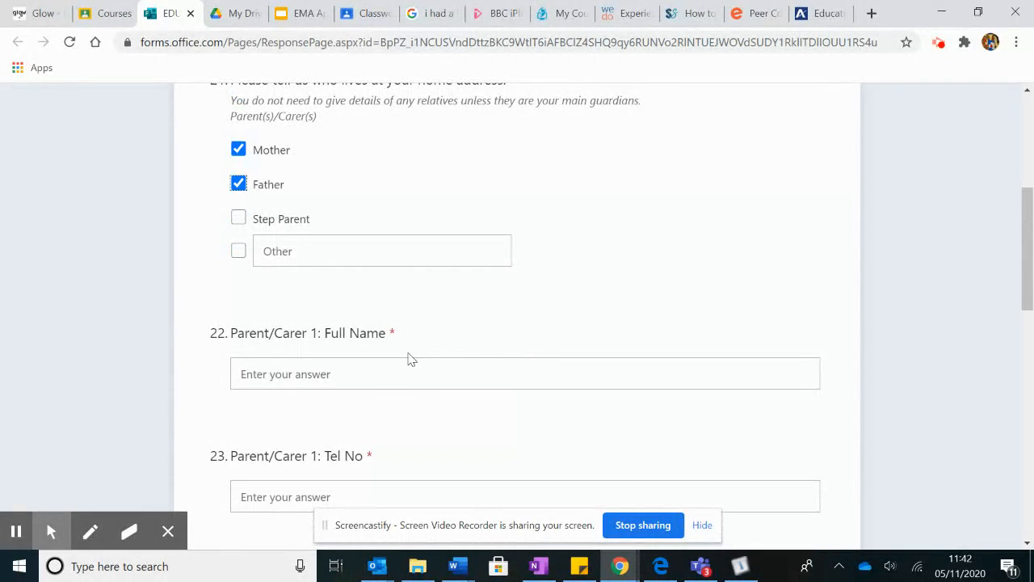
scroll(418, 408, "down", 1)
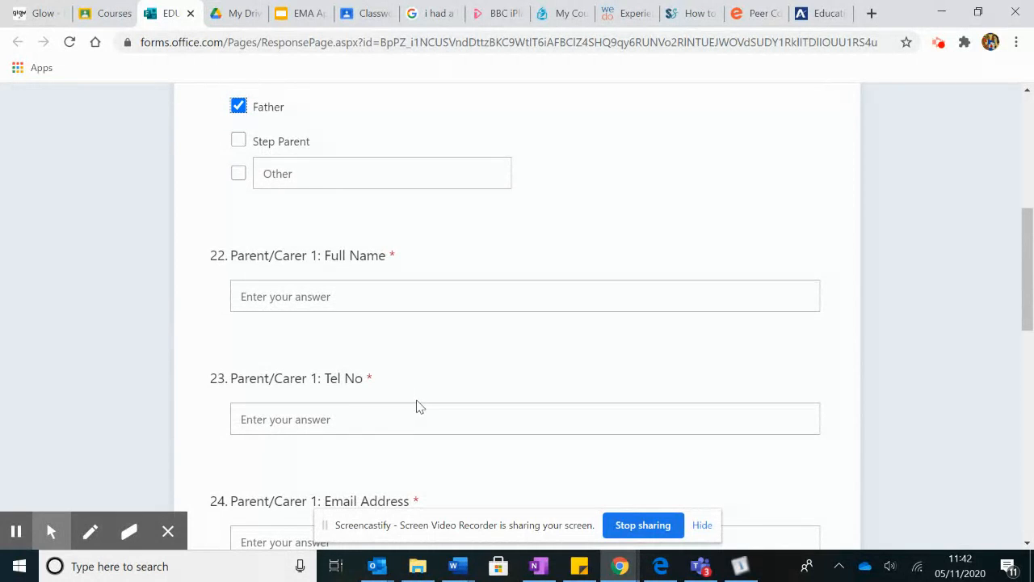
Enter Parent/Carer 1's full name, phone number and e-mail address
left_click(281, 295)
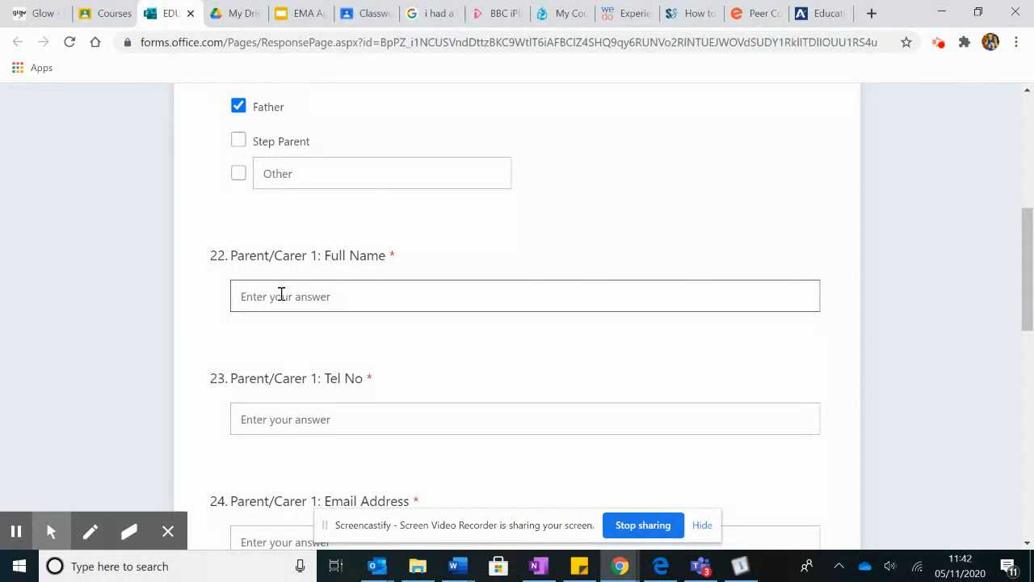
left_click(270, 420)
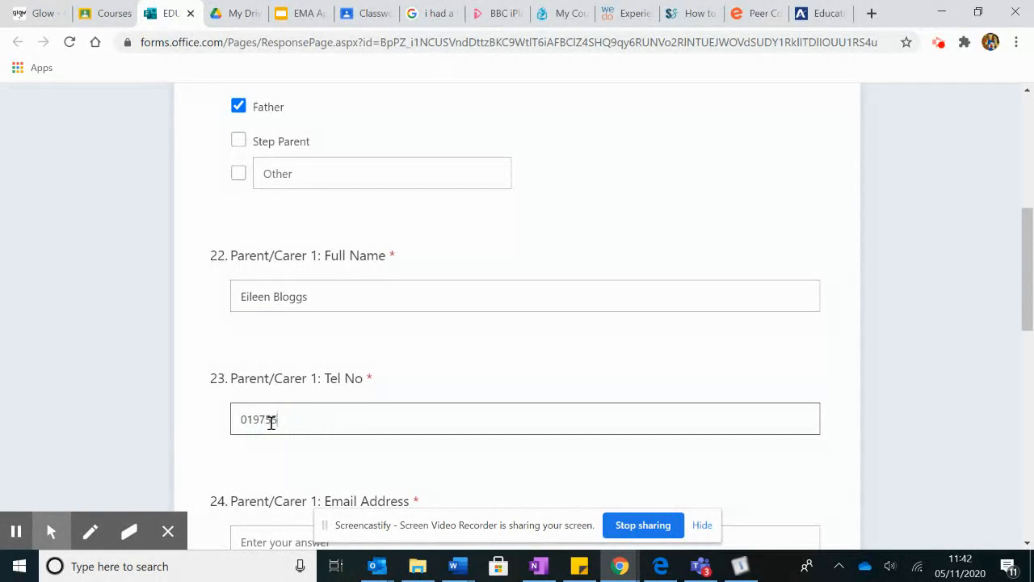
scroll(445, 418, "down", 2)
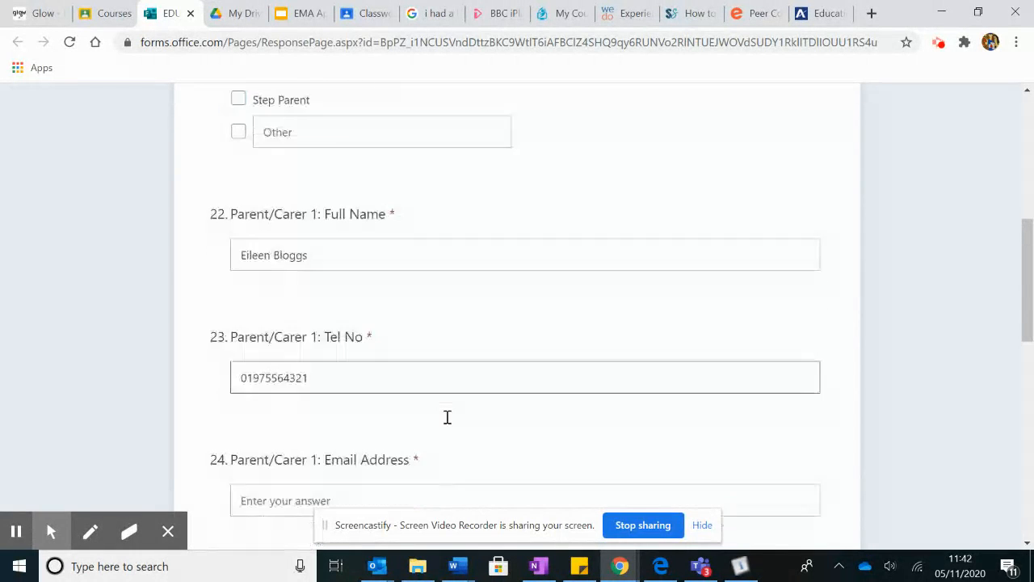
left_click(330, 393)
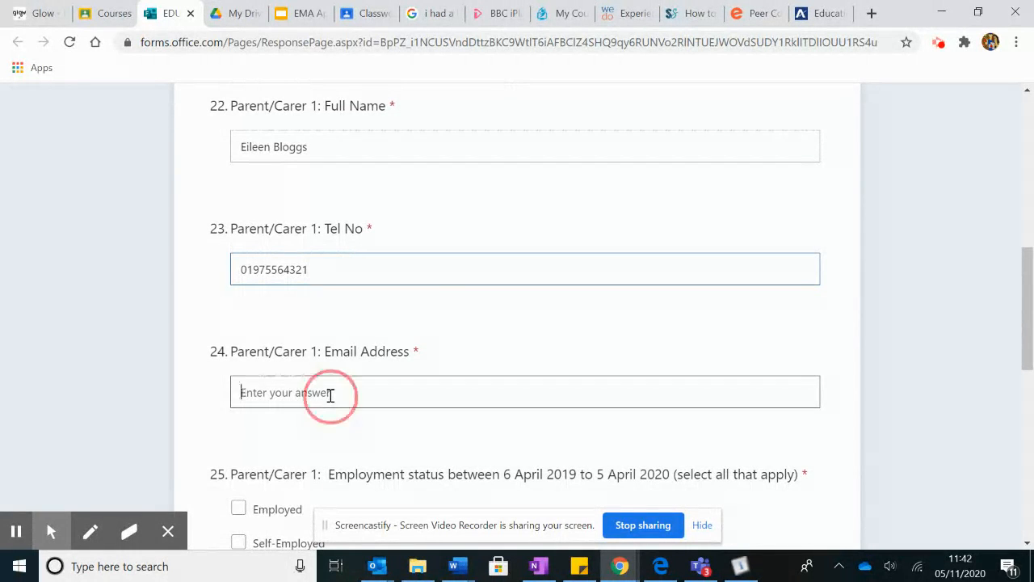
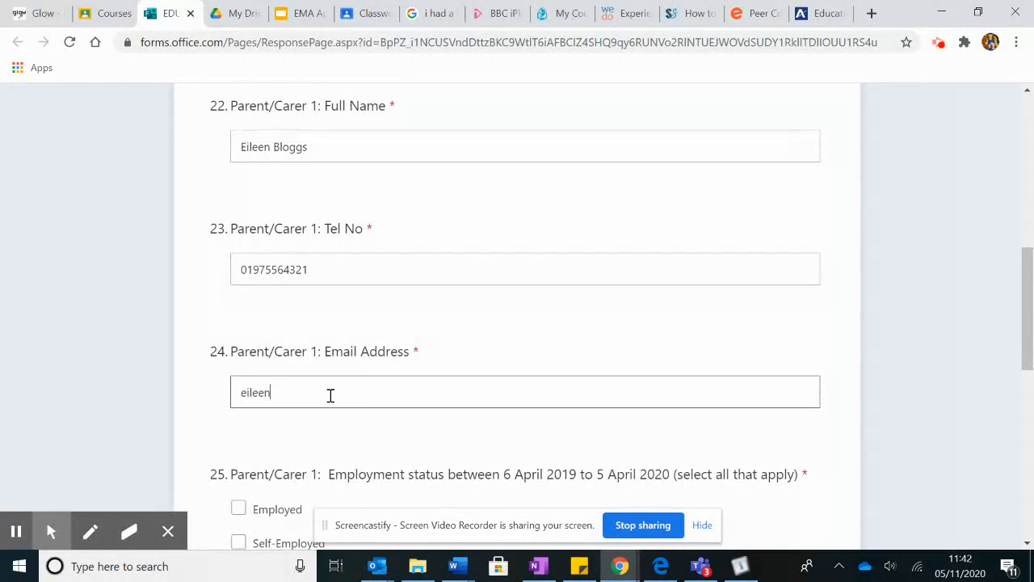
Mark Parent/Carer 1's 2019–20 employment status as Unemployed
scroll(440, 367, "down", 3)
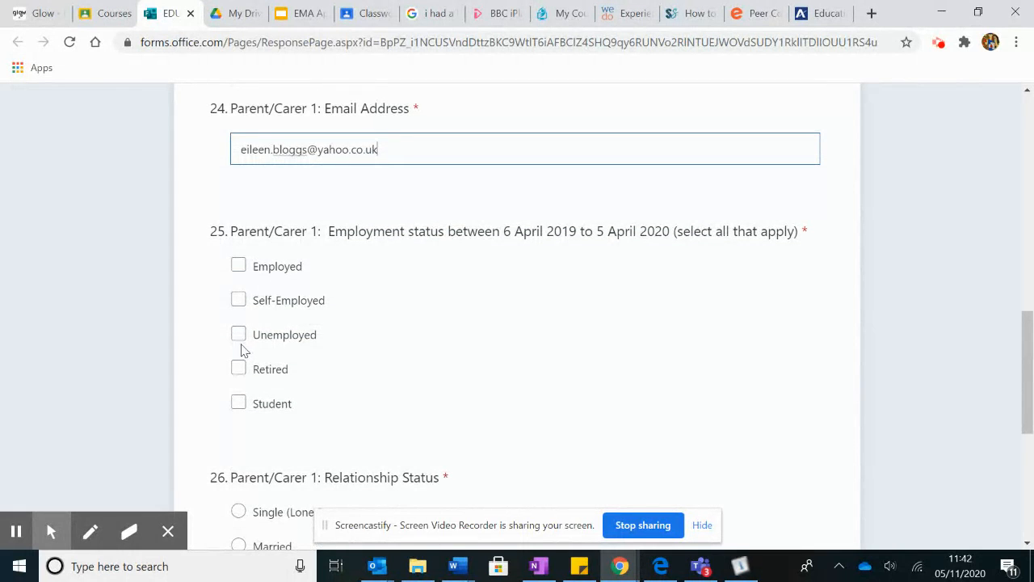
left_click(238, 335)
scroll(520, 358, "down", 3)
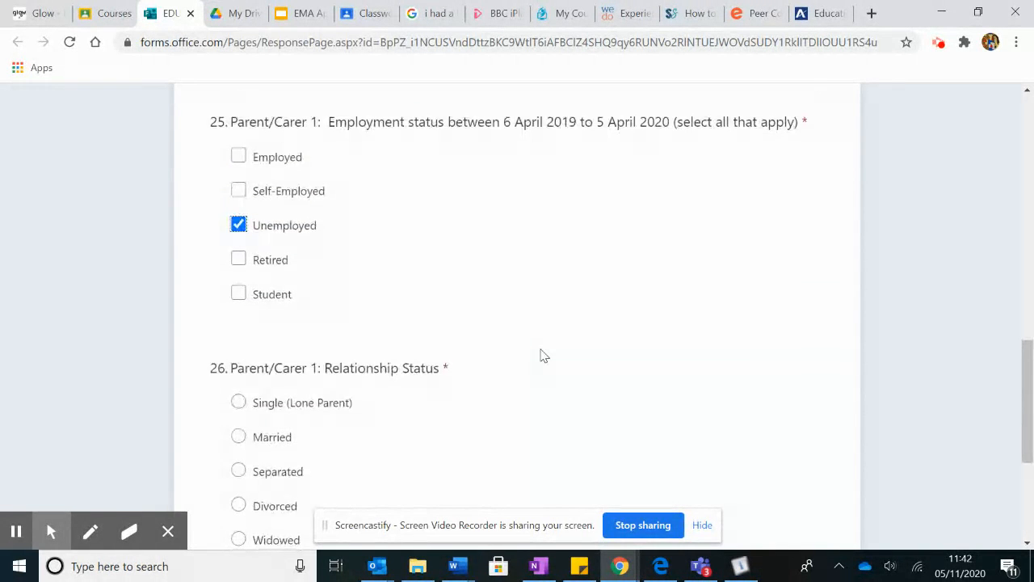
scroll(455, 347, "down", 1)
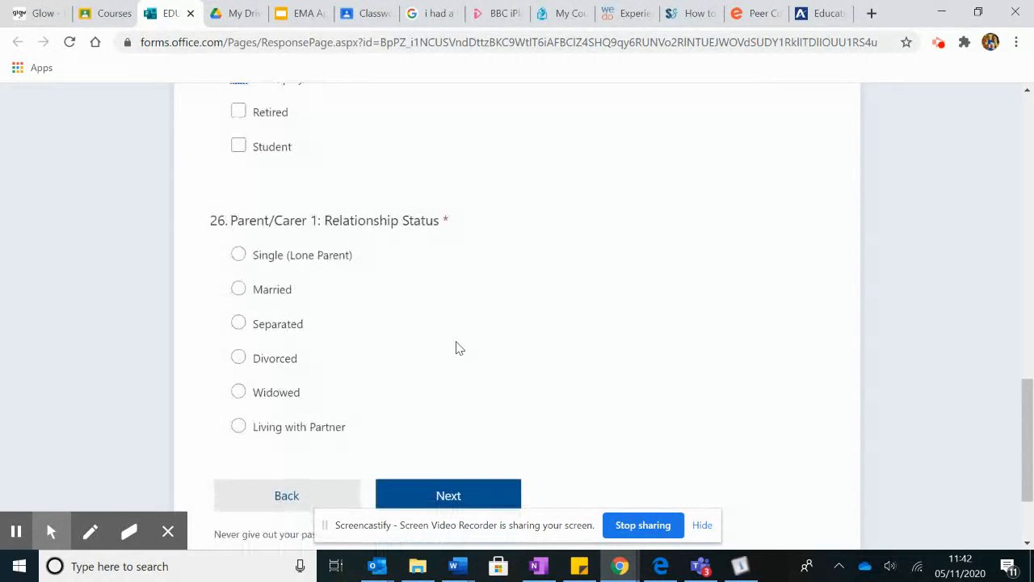
Set Parent/Carer 1 as Married and choose Father as Parent/Carer 2
left_click(241, 273)
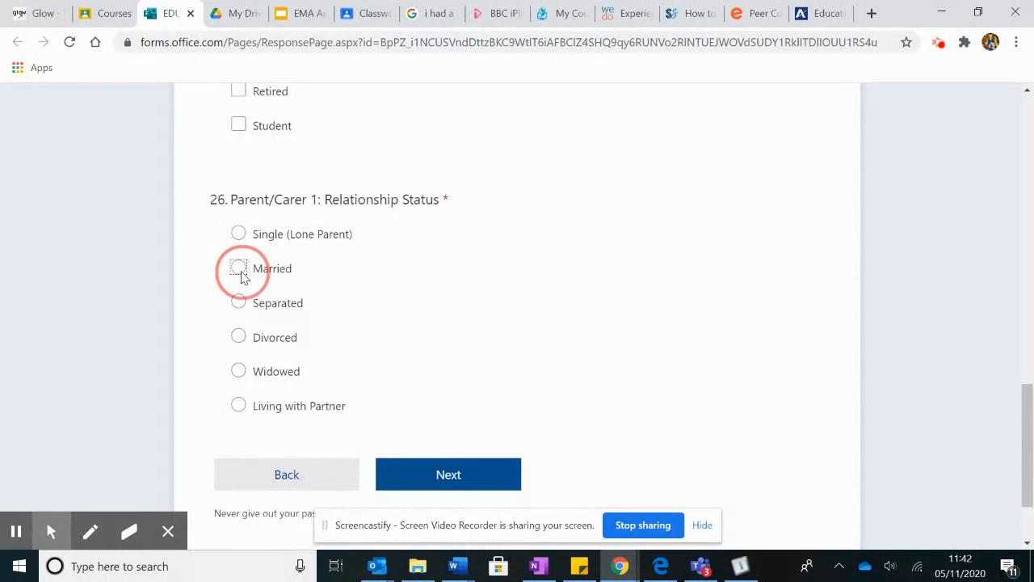
scroll(442, 390, "down", 2)
scroll(442, 391, "down", 1)
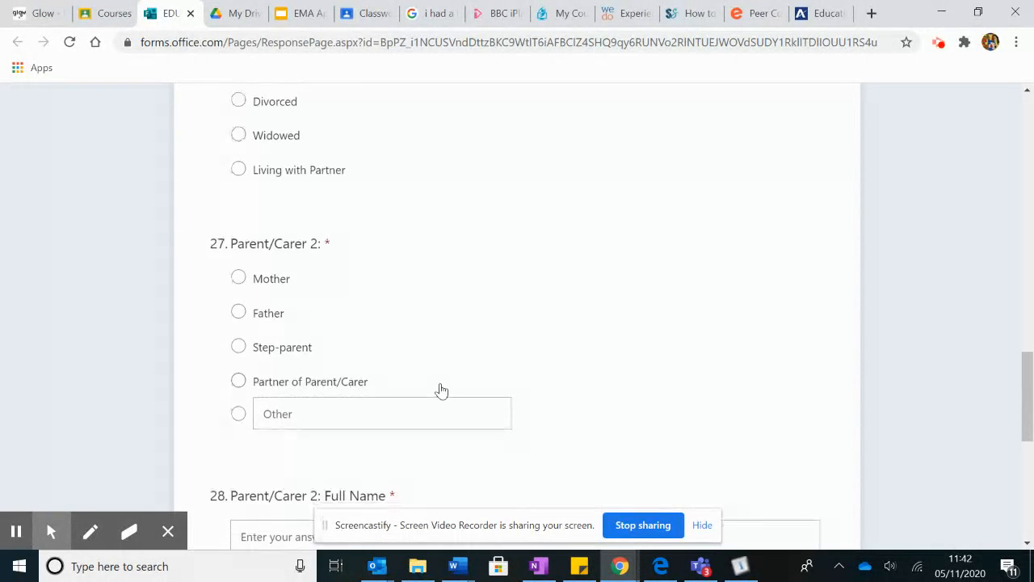
left_click(240, 297)
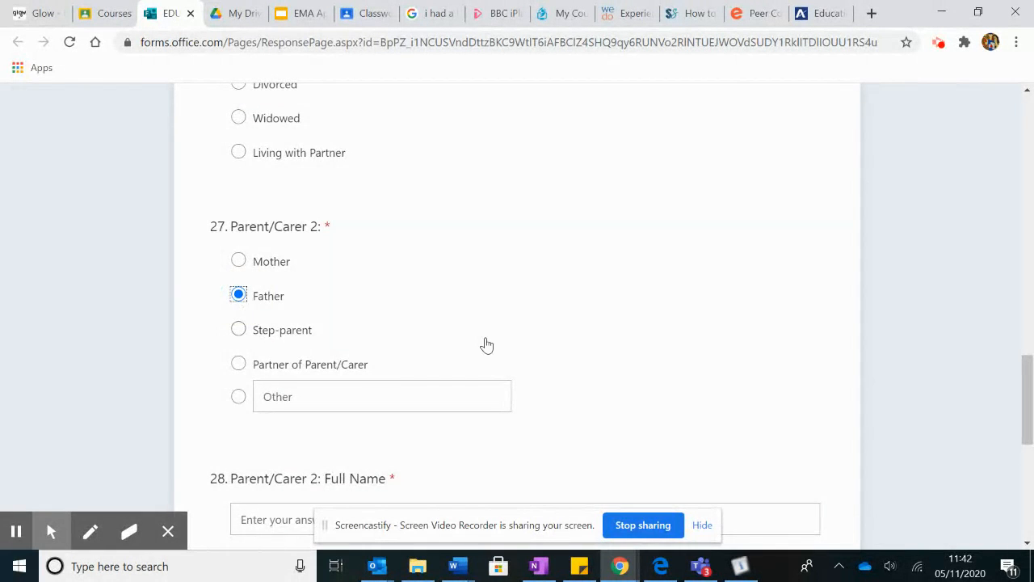
scroll(485, 345, "down", 2)
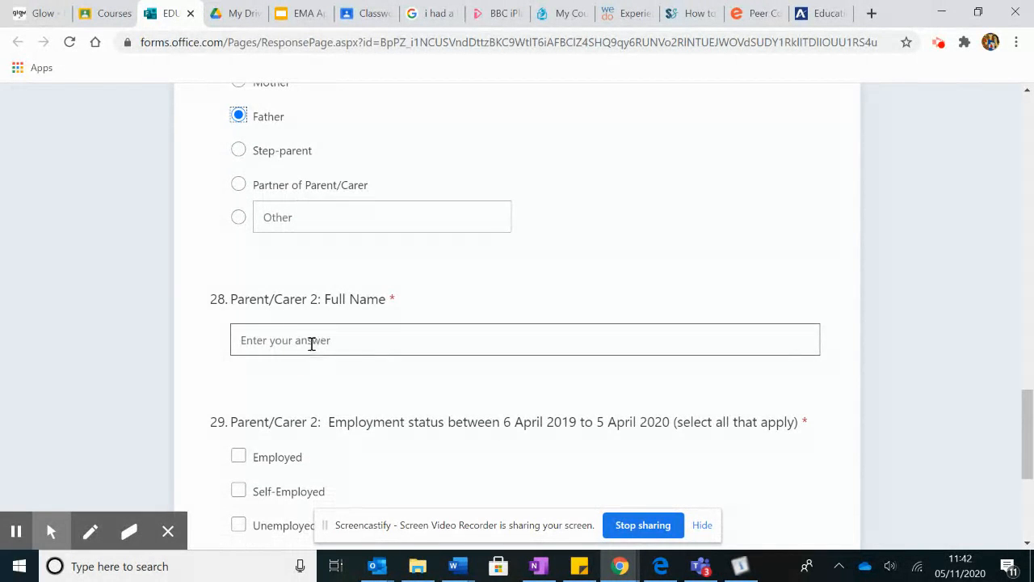
Enter Parent/Carer 2's full name, mark him Employed, and go to Household Income
scroll(439, 339, "down", 2)
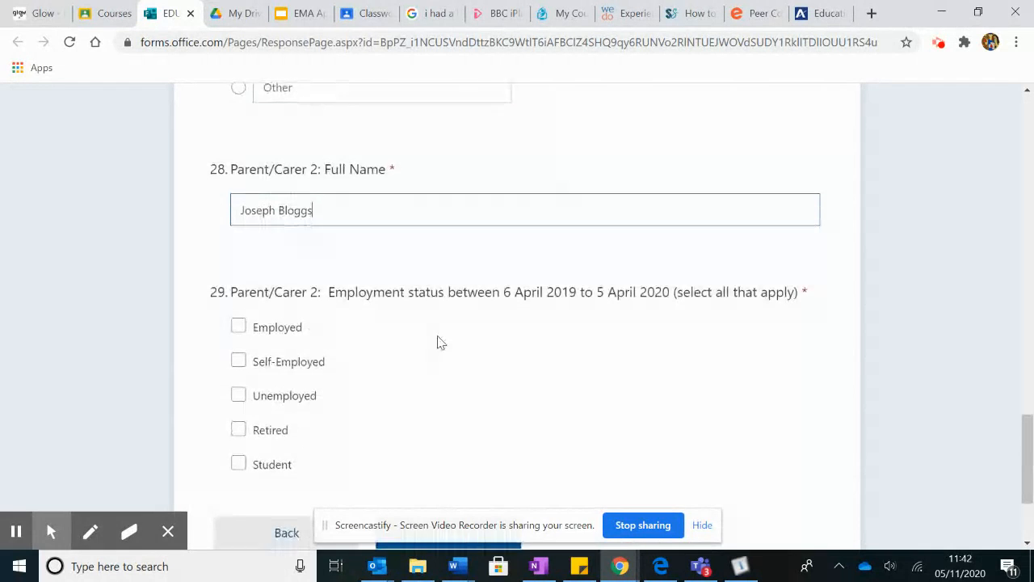
scroll(437, 343, "down", 1)
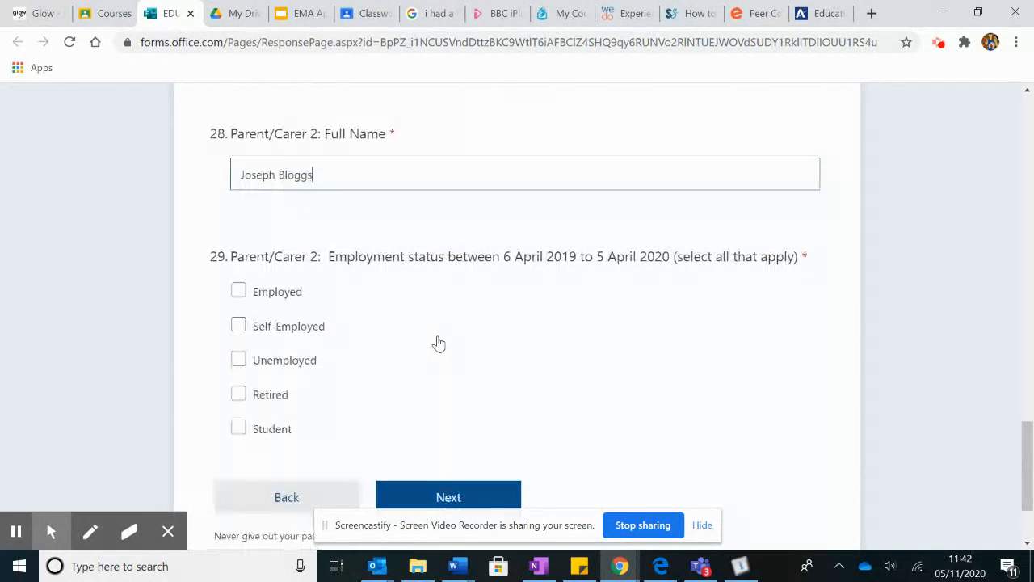
left_click(239, 249)
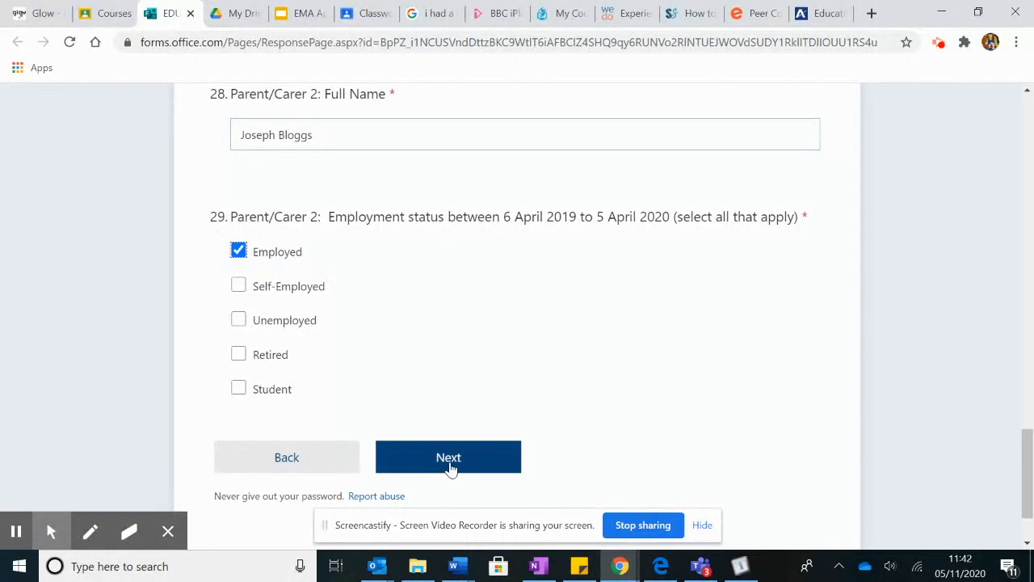
left_click(450, 467)
Answer Yes to anyone in the household receiving benefits in 2019/20
scroll(453, 468, "down", 1)
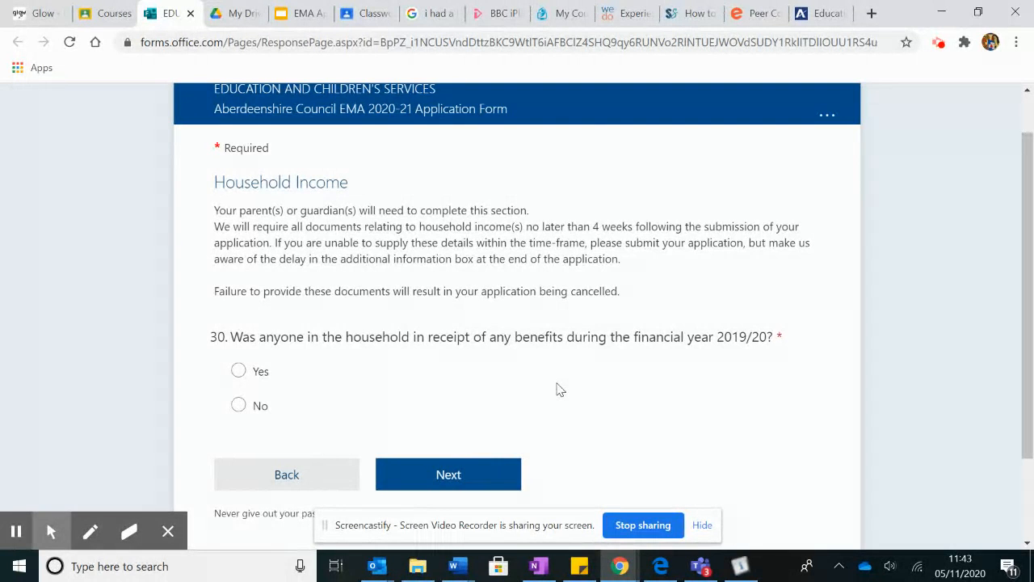
scroll(560, 390, "down", 1)
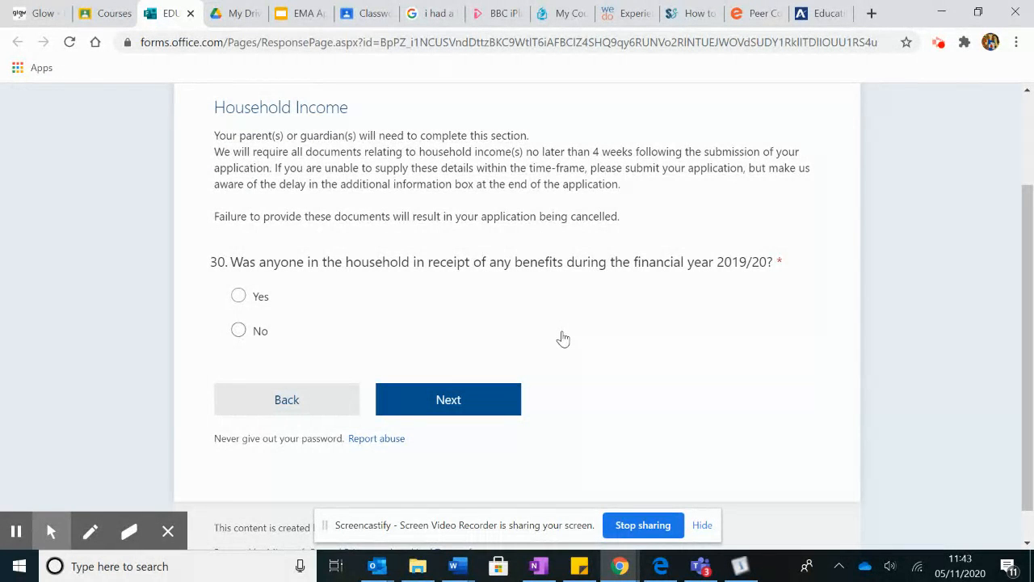
left_click(239, 296)
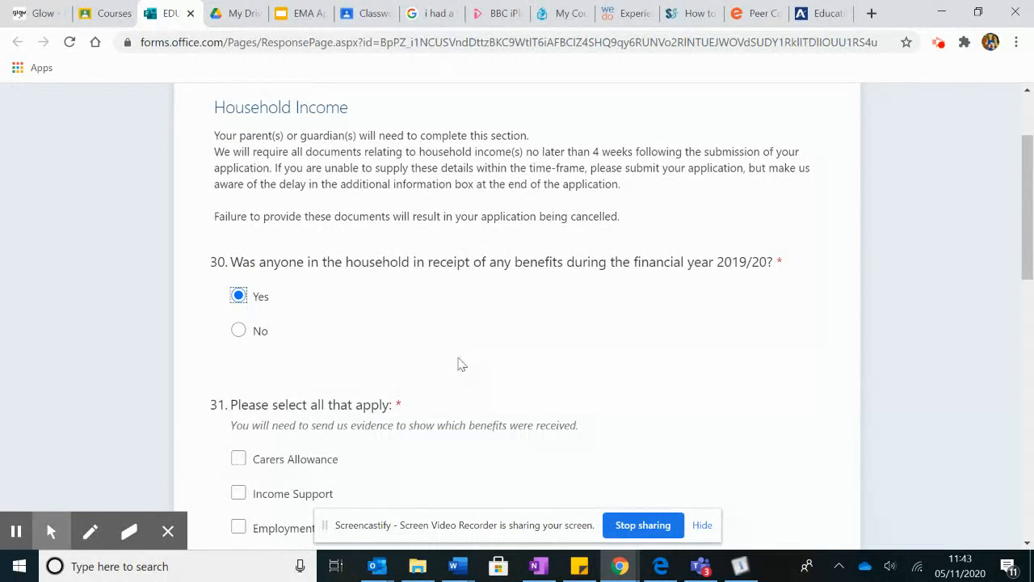
scroll(493, 359, "down", 4)
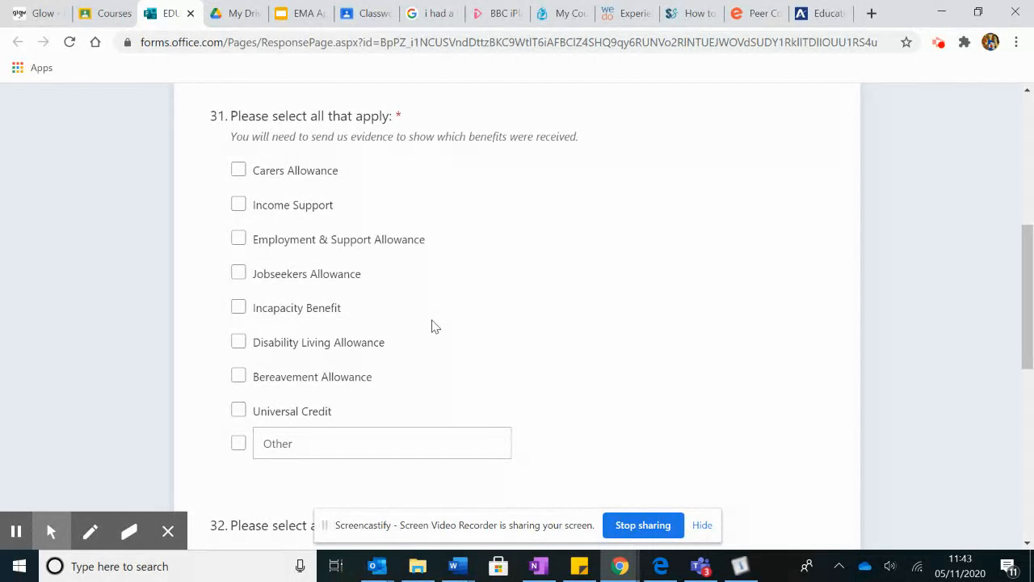
Tick Disability Living Allowance as a benefit, and P60/s and Tax Credit Award Notice as evidence
left_click(239, 341)
scroll(651, 360, "down", 2)
scroll(652, 356, "down", 2)
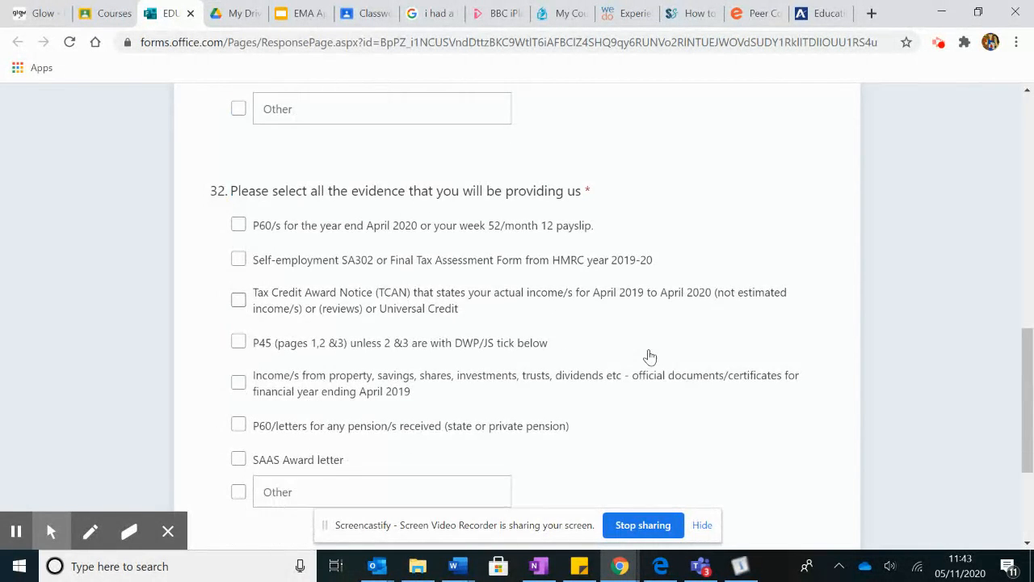
scroll(650, 356, "down", 1)
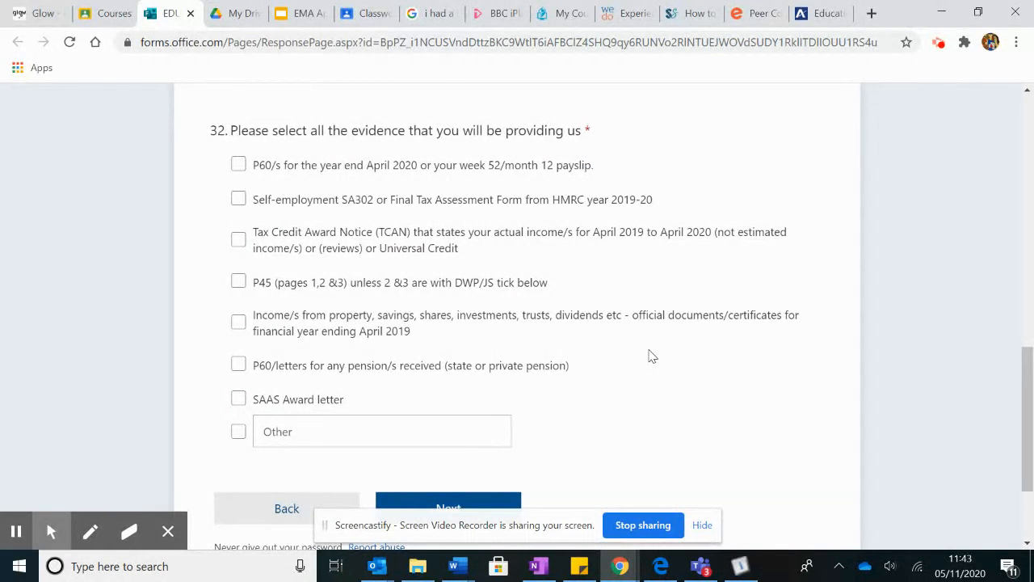
left_click(237, 164)
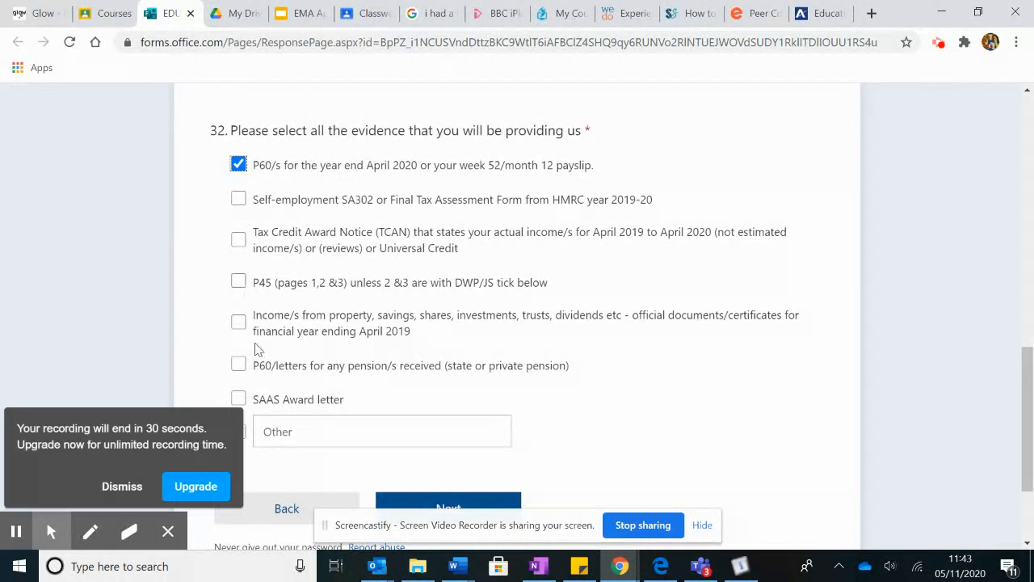
left_click(239, 239)
scroll(658, 319, "down", 1)
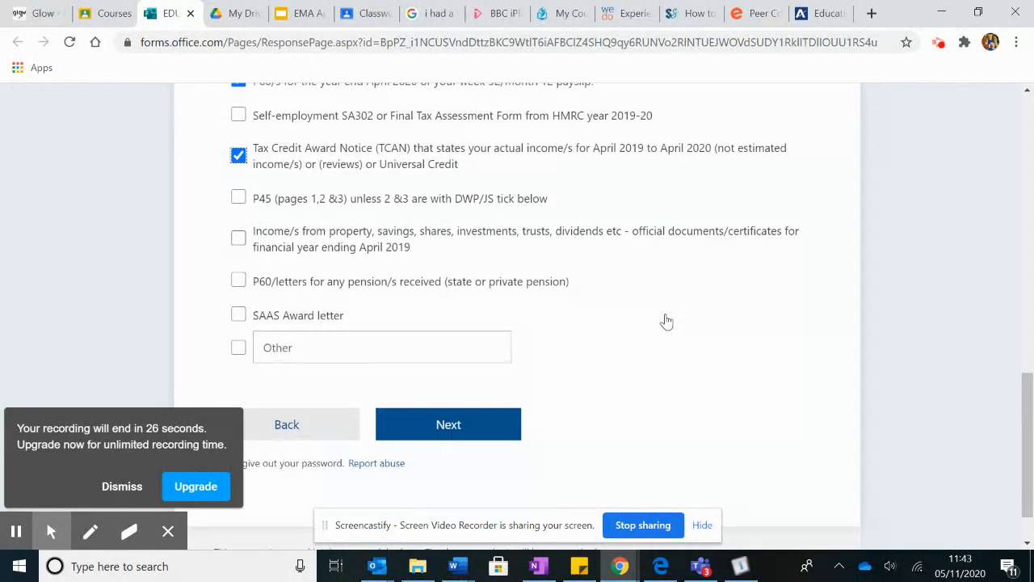
scroll(666, 322, "down", 1)
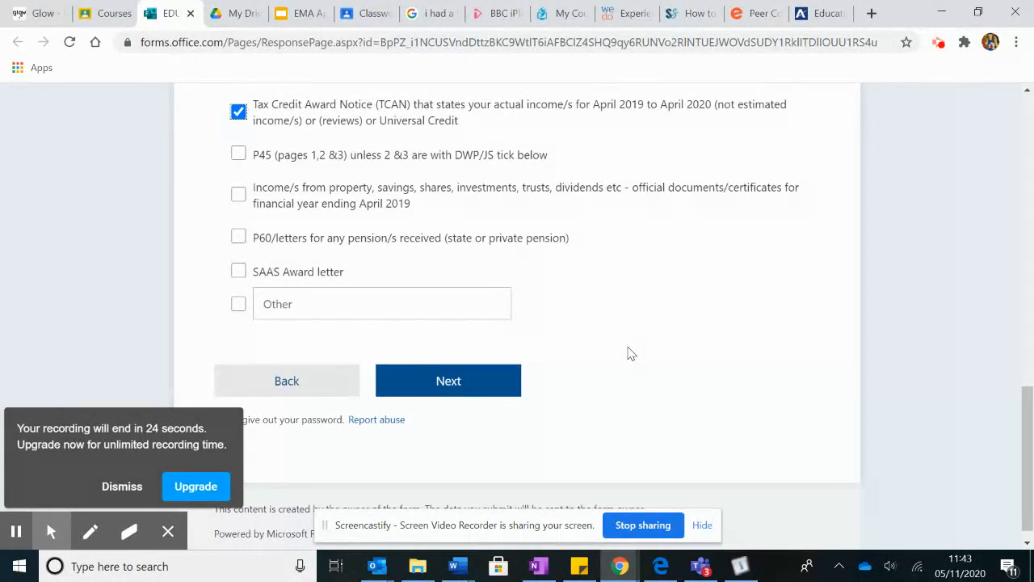